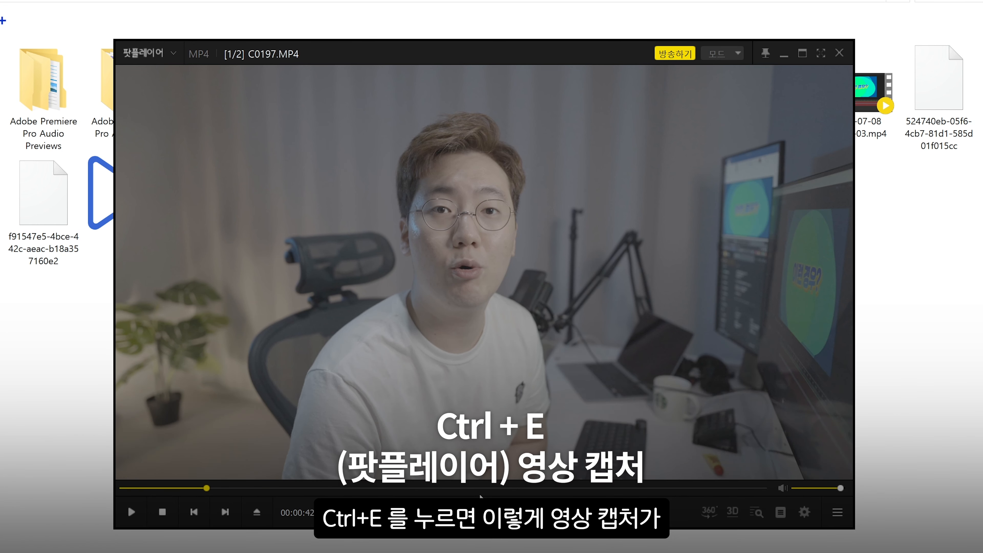
Capture the current frame of C0197.MP4 as an image and open C0197.MP4_000042.092.jpg in Photoshop
{"action": "key", "text": "ctrl+e"}
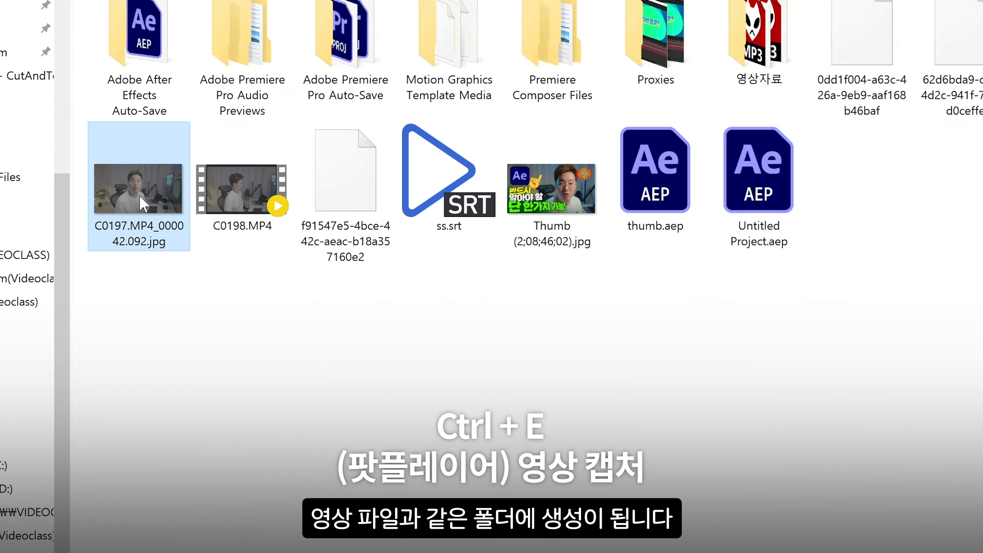
{"action": "left_click_drag", "start_coordinate": [132, 327], "coordinate": [161, 152]}
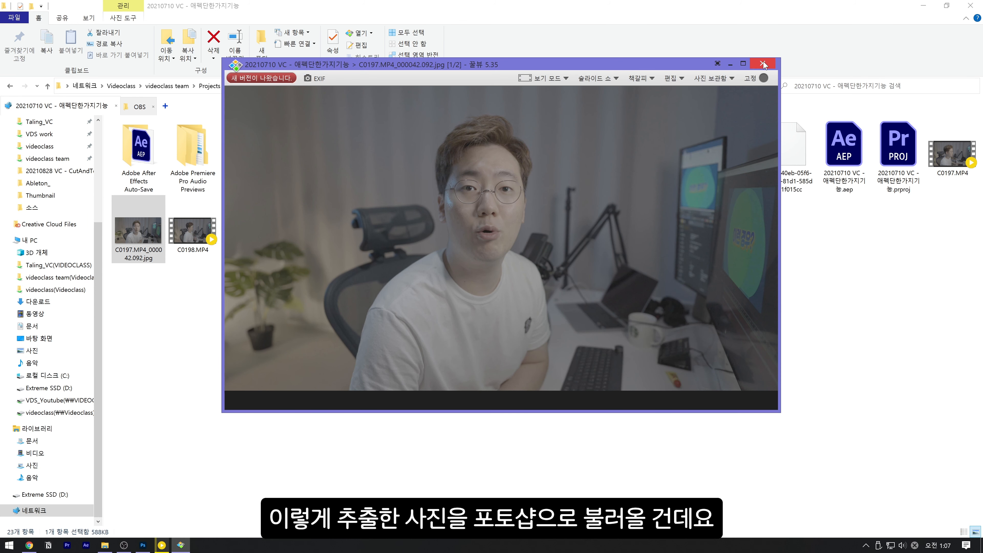
{"action": "left_click", "coordinate": [891, 24]}
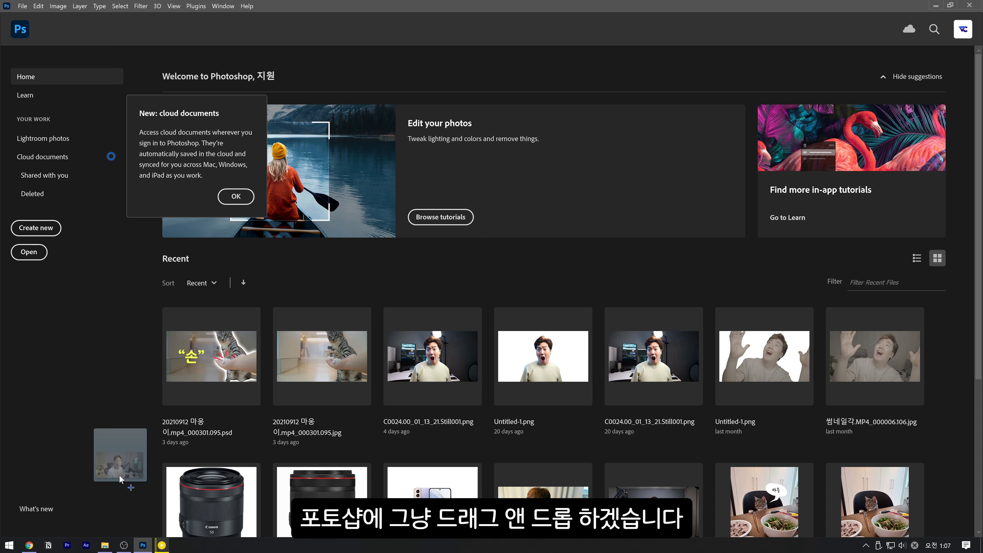
{"action": "left_click_drag", "start_coordinate": [120, 474], "coordinate": [124, 324]}
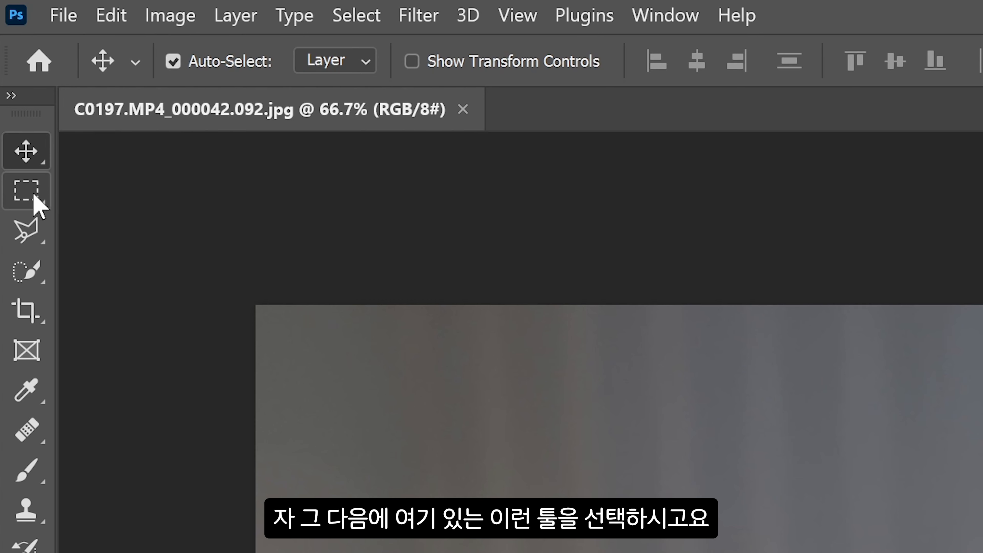
Frame the man with a rectangular selection and isolate him using Select Subject in Select and Mask
{"action": "right_click", "coordinate": [36, 196]}
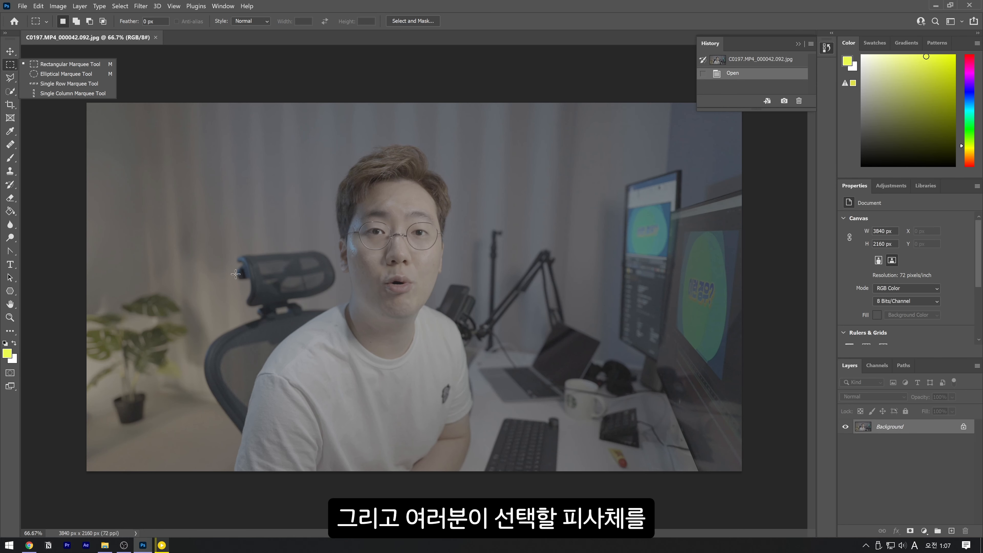
{"action": "left_click_drag", "start_coordinate": [221, 127], "coordinate": [503, 481]}
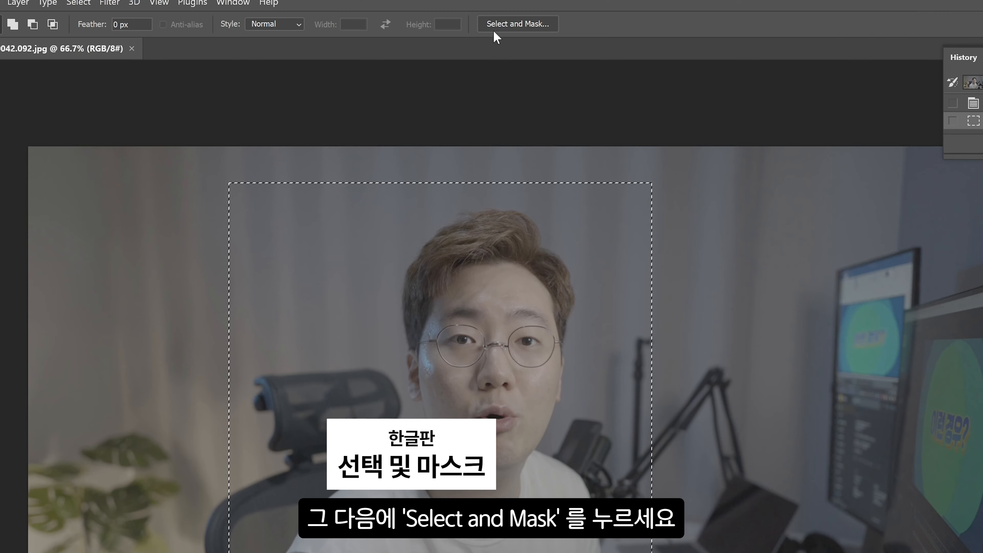
{"action": "left_click", "coordinate": [520, 24]}
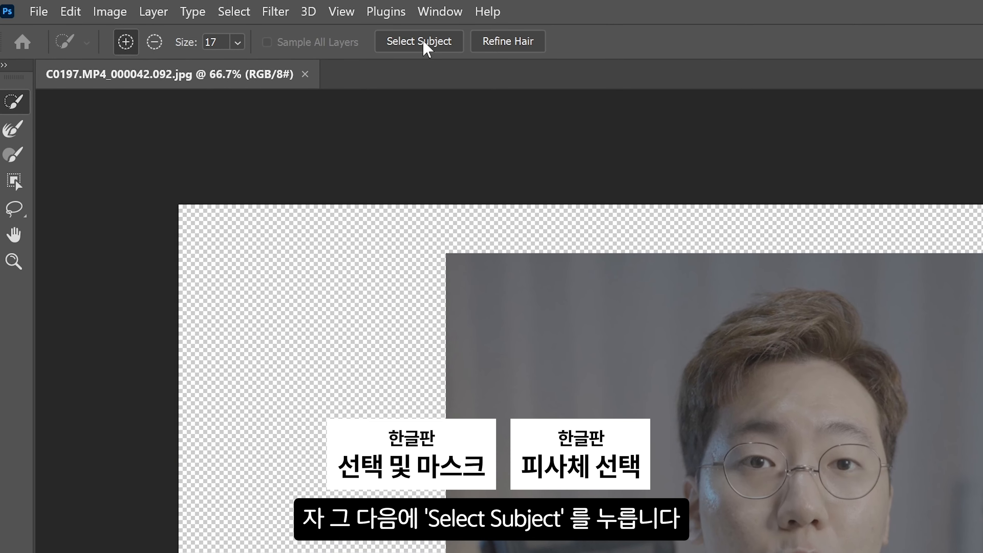
{"action": "left_click", "coordinate": [424, 42]}
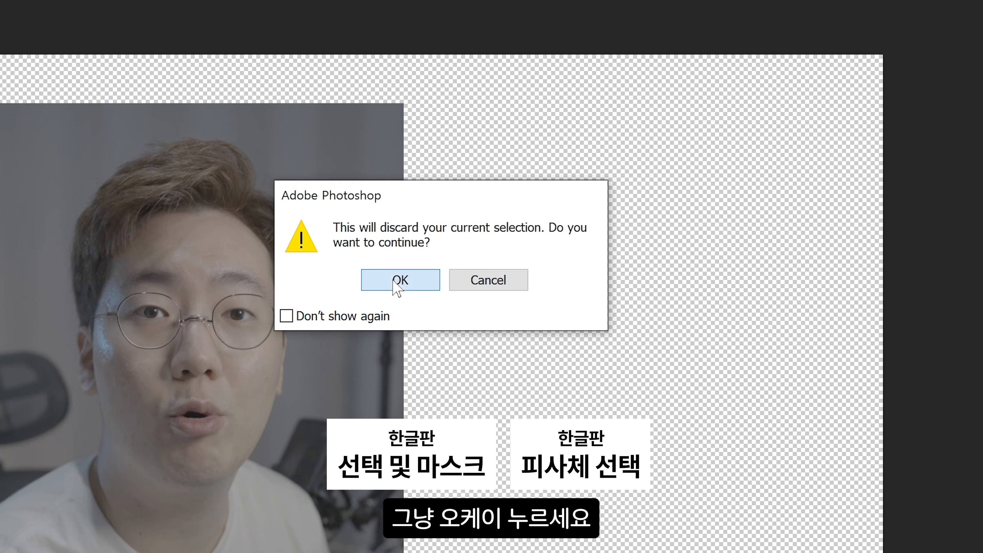
{"action": "left_click", "coordinate": [394, 282]}
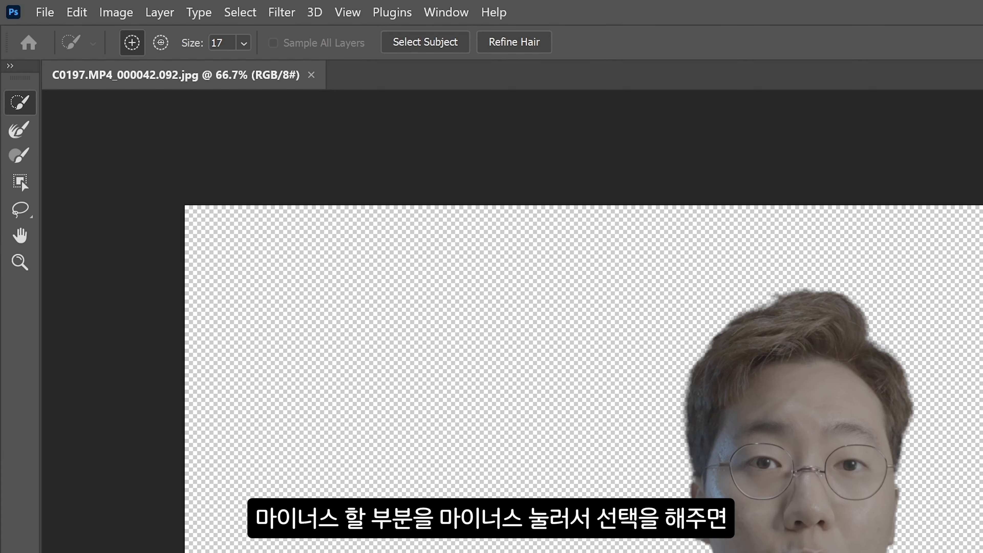
{"action": "left_click", "coordinate": [161, 42]}
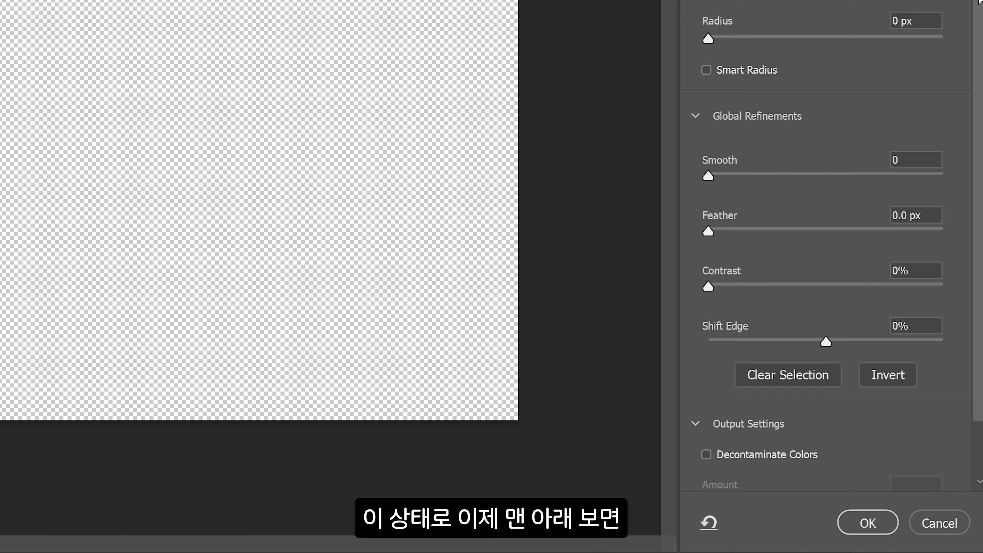
Output the isolated subject to a New Layer from Select and Mask
{"action": "scroll", "coordinate": [981, 74], "scroll_direction": "down", "scroll_amount": 3}
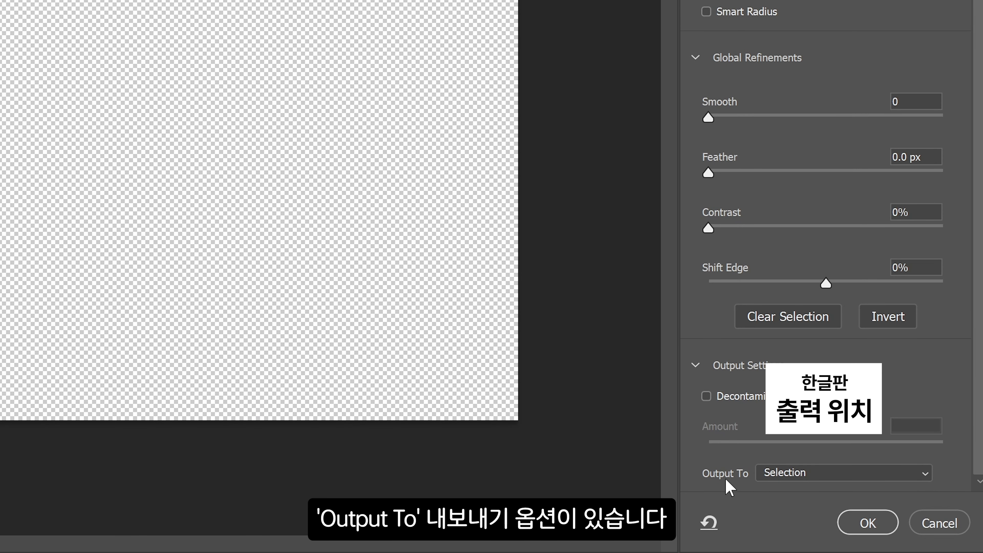
{"action": "left_click", "coordinate": [772, 479]}
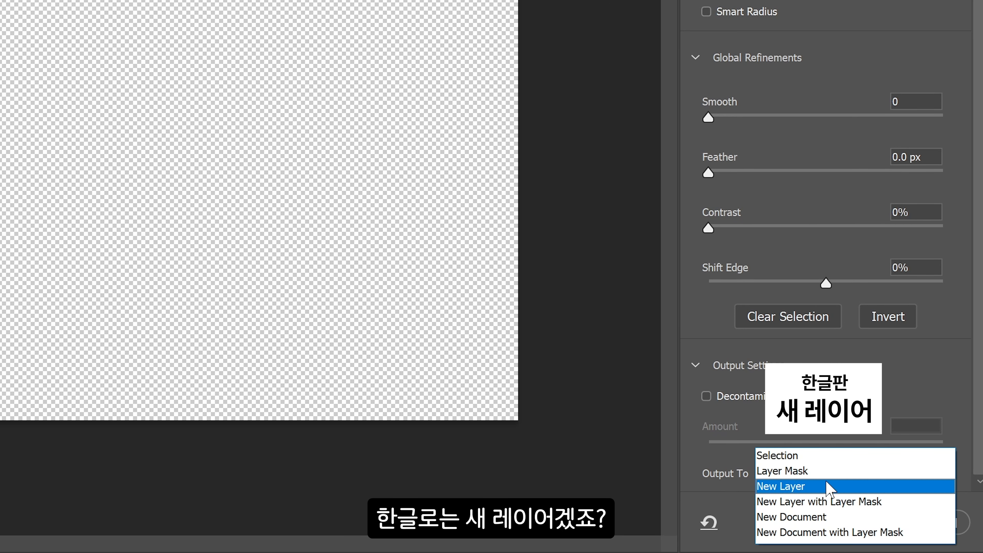
{"action": "left_click", "coordinate": [809, 488]}
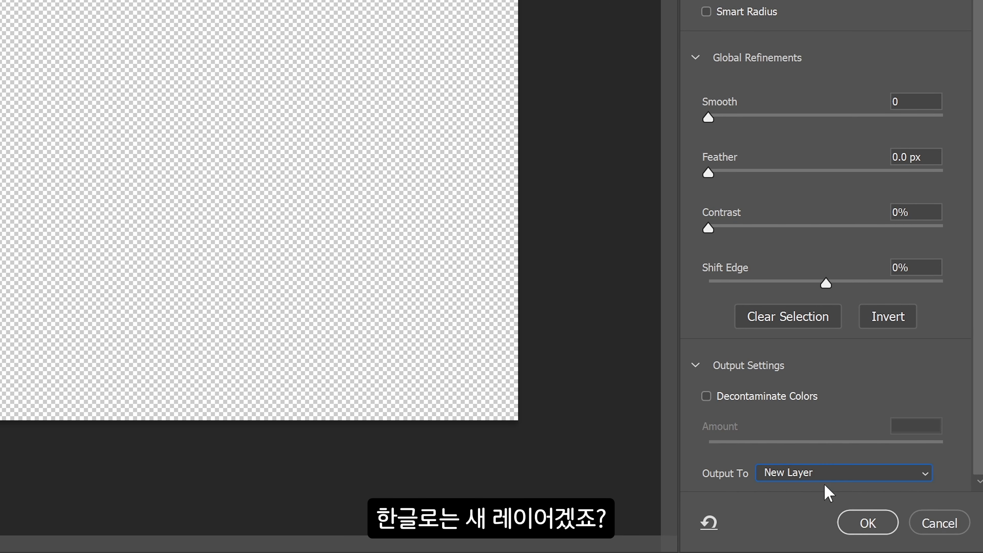
{"action": "left_click", "coordinate": [867, 525]}
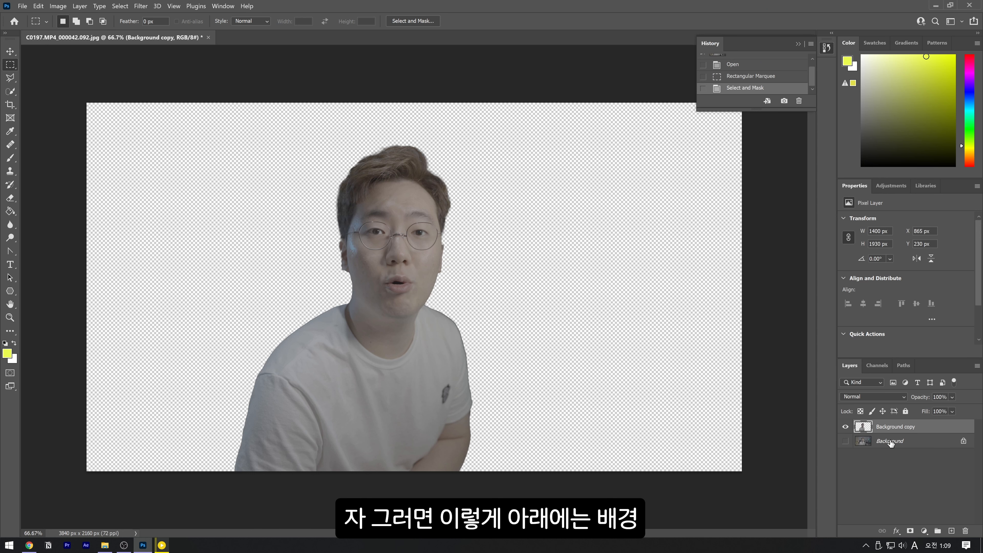
Select the Background layer and make it visible again beneath the cutout
{"action": "left_click", "coordinate": [891, 443]}
{"action": "left_click", "coordinate": [888, 429]}
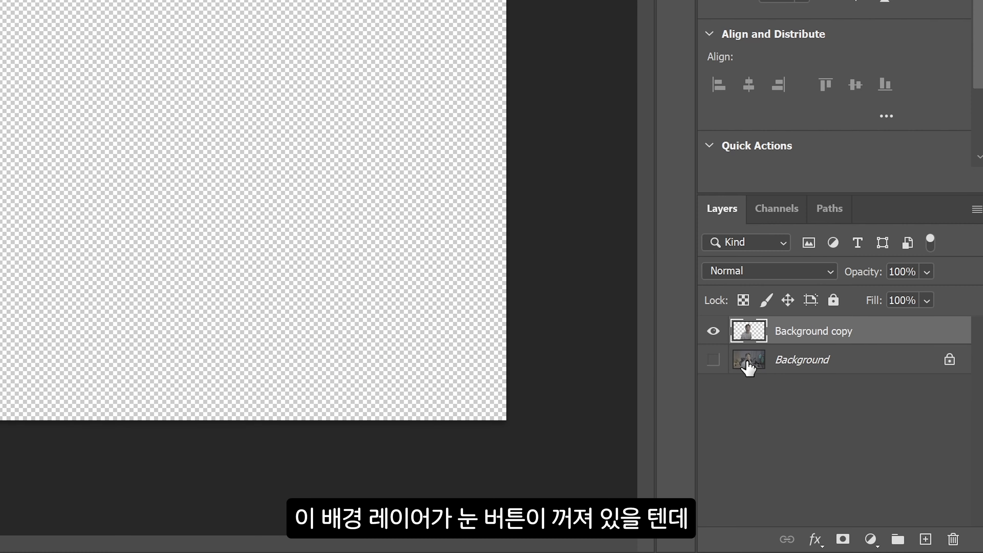
{"action": "left_click", "coordinate": [813, 368]}
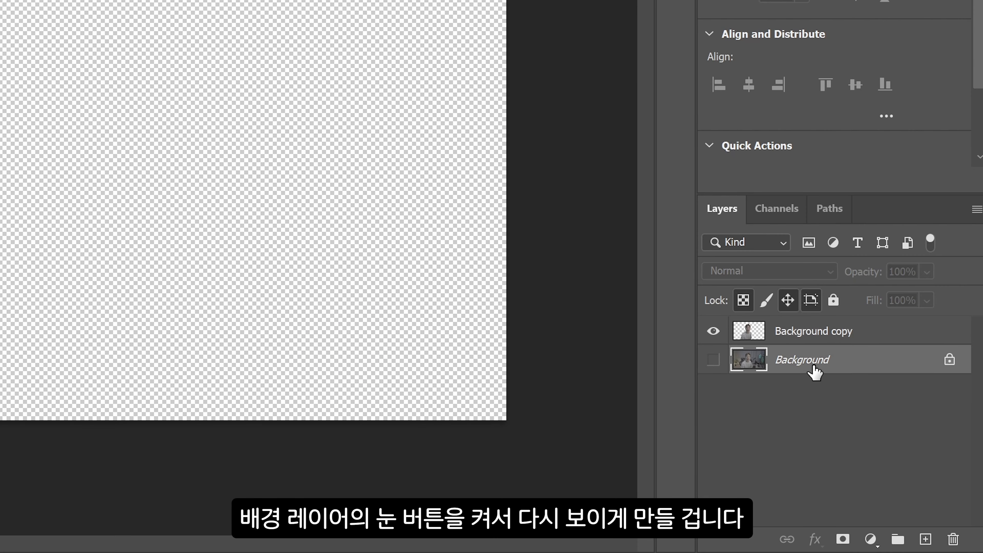
{"action": "left_click", "coordinate": [713, 362]}
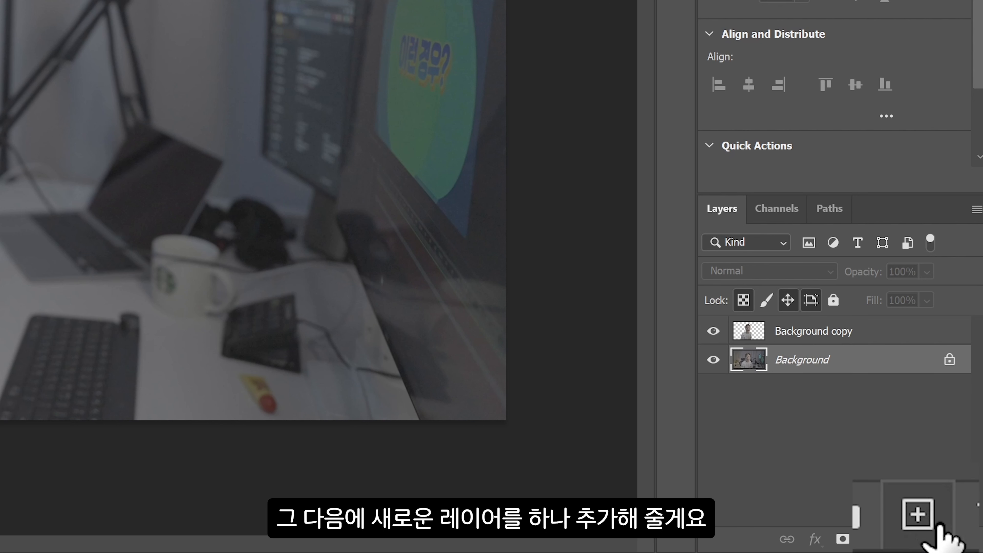
Add a new empty layer between the Background and Background copy layers and keep it selected
{"action": "left_click", "coordinate": [926, 539]}
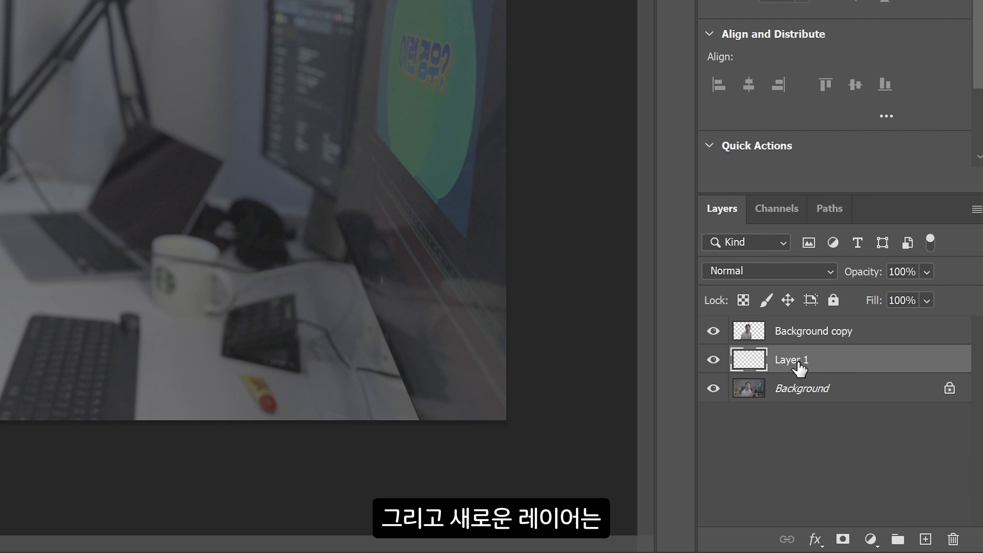
{"action": "left_click", "coordinate": [789, 341]}
{"action": "left_click", "coordinate": [800, 385]}
{"action": "left_click", "coordinate": [793, 369]}
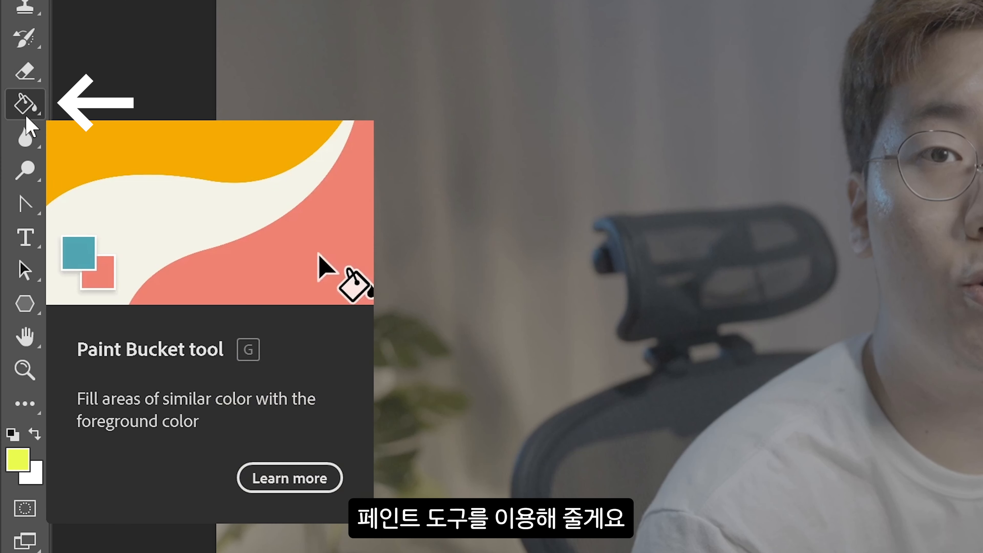
Fill the new layer with black (000000) using the Paint Bucket and lower its opacity to darken the background
{"action": "left_click", "coordinate": [10, 212]}
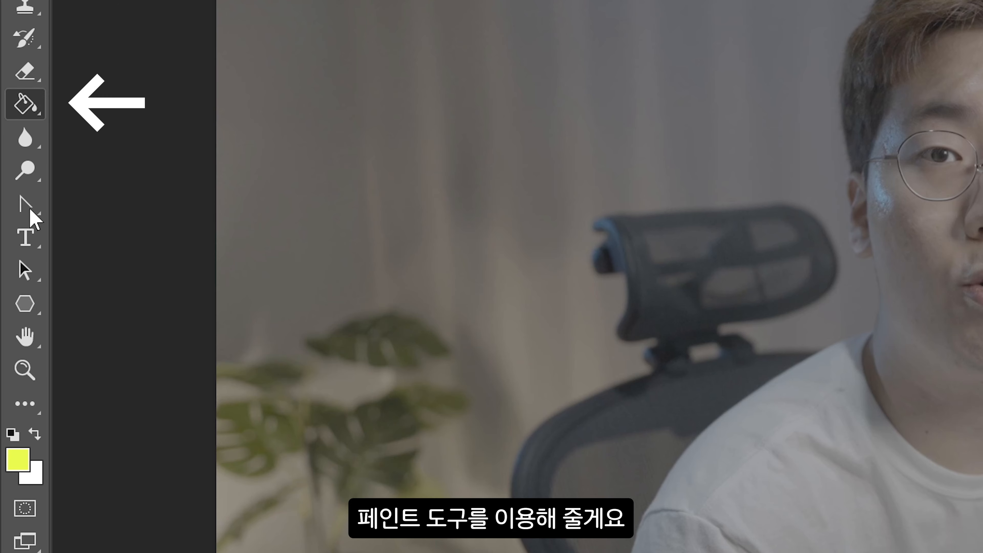
{"action": "left_click", "coordinate": [22, 454]}
{"action": "left_click_drag", "start_coordinate": [650, 409], "coordinate": [590, 500]}
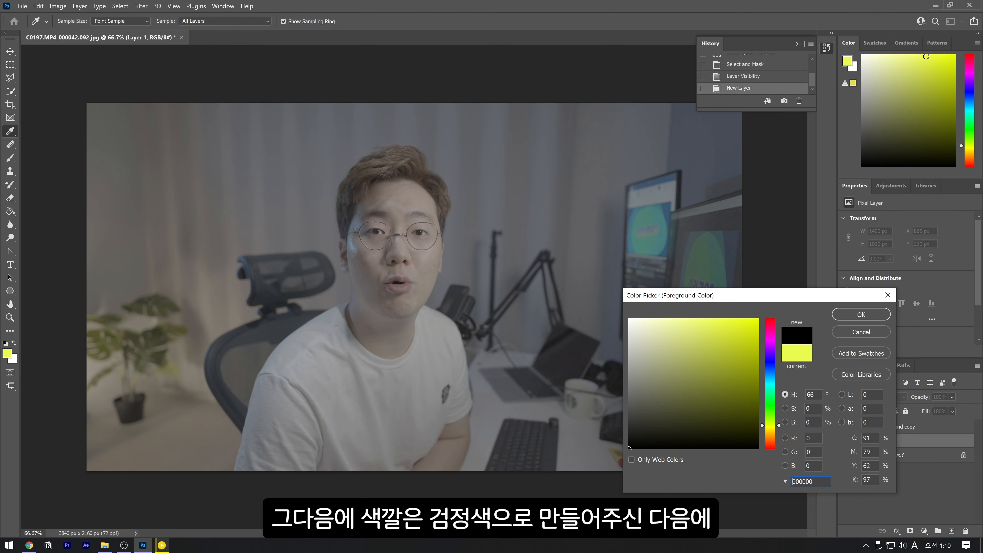
{"action": "left_click", "coordinate": [861, 314]}
{"action": "left_click", "coordinate": [520, 306]}
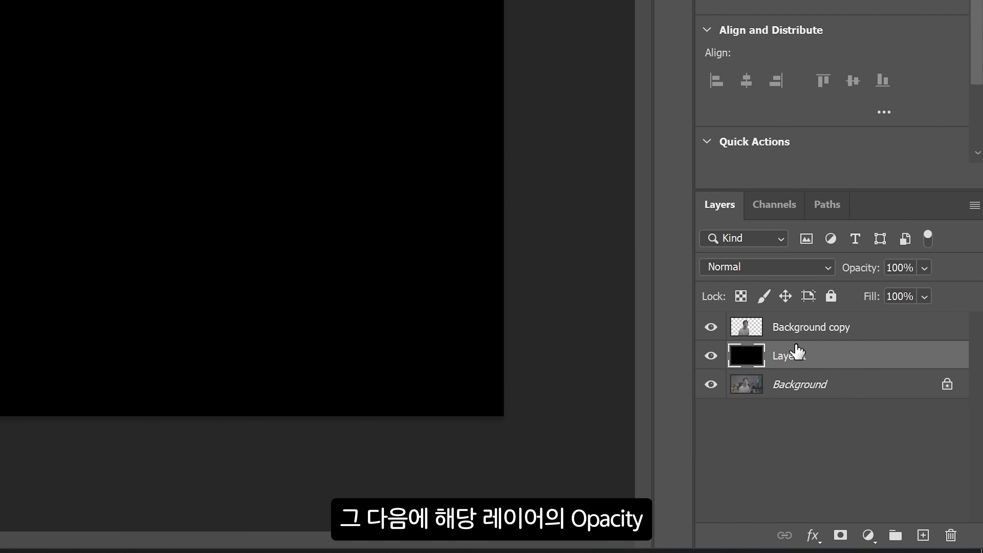
{"action": "left_click", "coordinate": [953, 397]}
{"action": "left_click_drag", "start_coordinate": [967, 296], "coordinate": [905, 293]}
Add a Stroke layer style to the Background copy cutout with its position set to Outside
{"action": "left_click", "coordinate": [823, 337]}
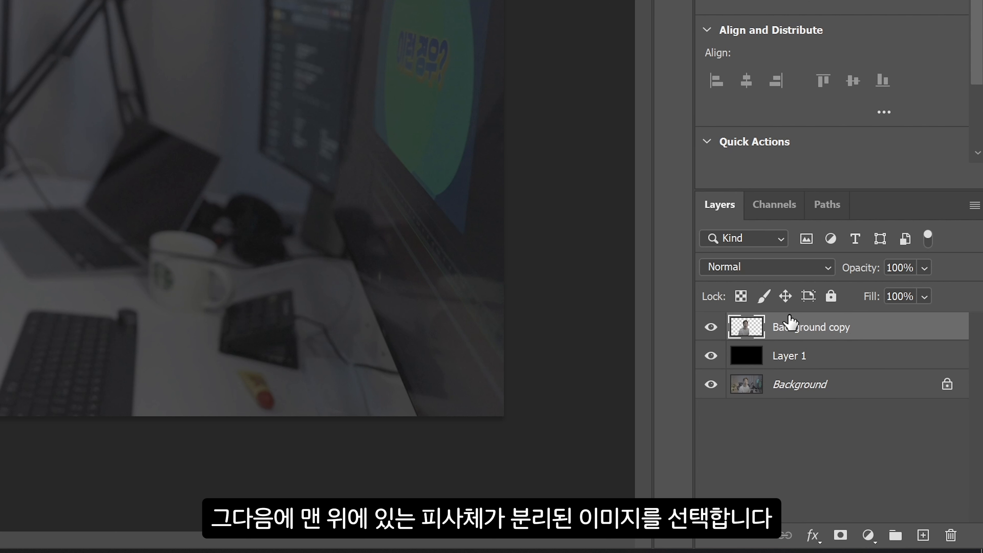
{"action": "left_click", "coordinate": [813, 539]}
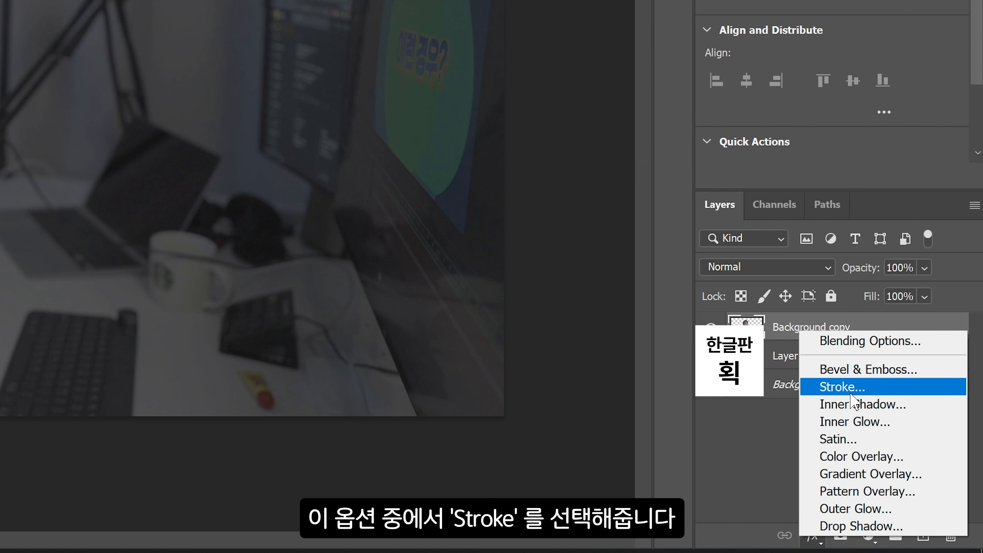
{"action": "left_click", "coordinate": [851, 391]}
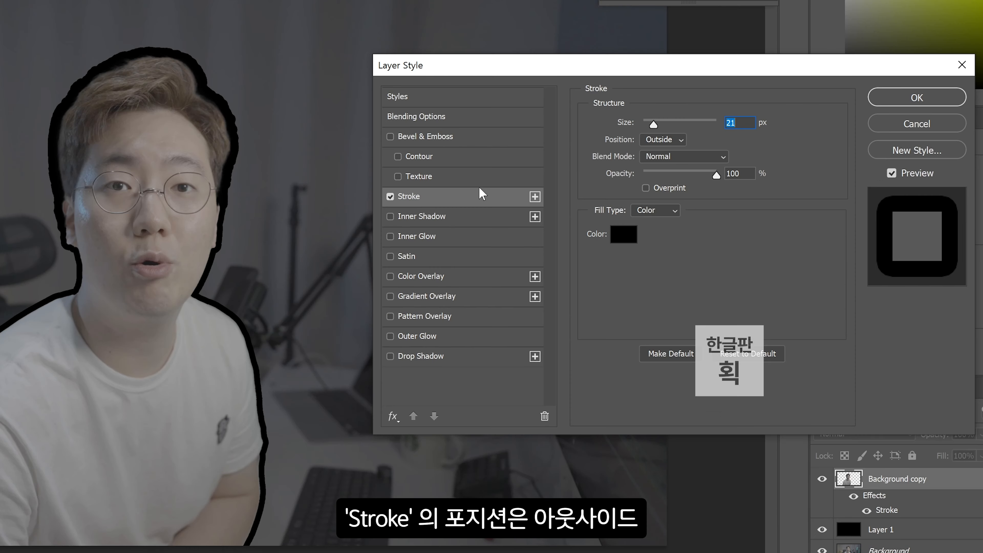
{"action": "left_click", "coordinate": [610, 235]}
{"action": "left_click", "coordinate": [650, 140]}
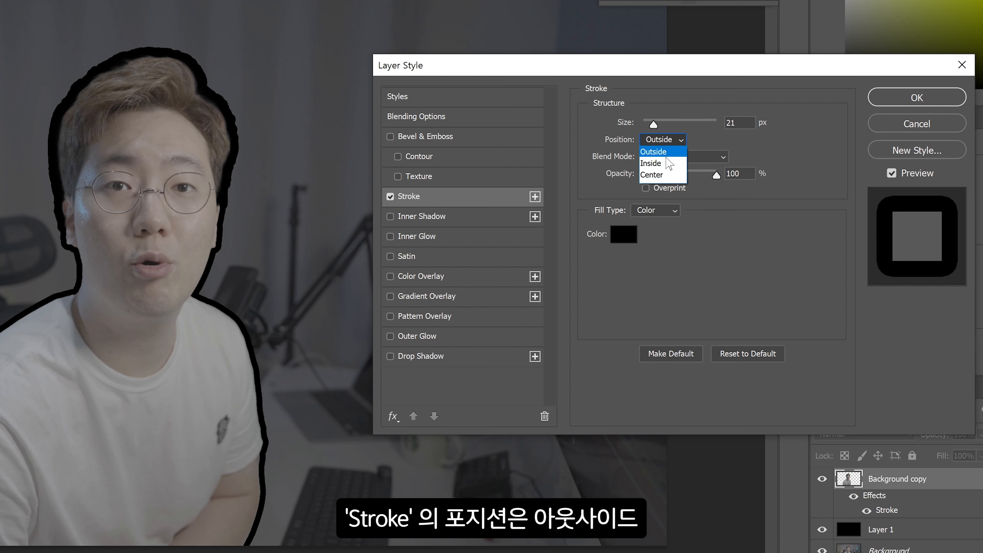
{"action": "left_click", "coordinate": [665, 151]}
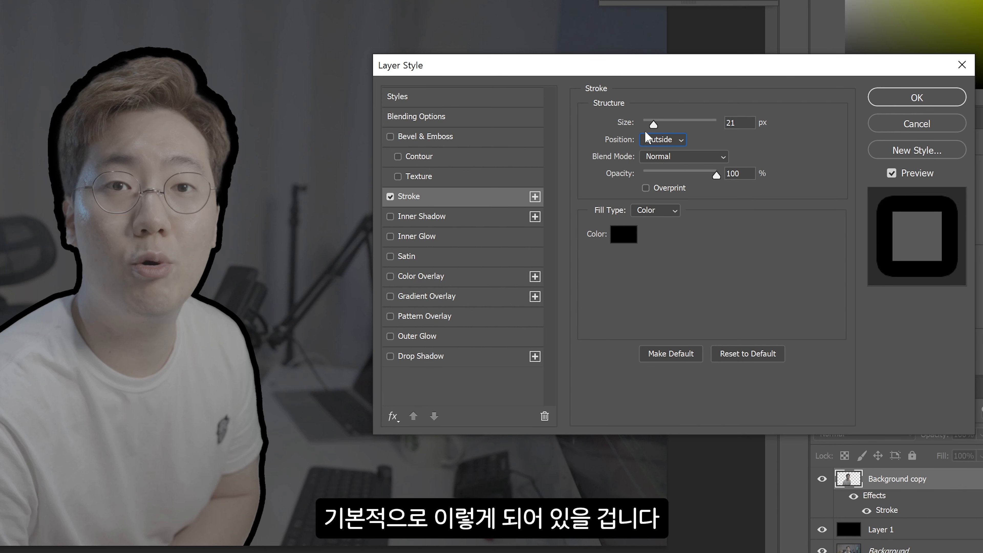
Set the cutout's stroke color to white and its size to 32 px
{"action": "left_click", "coordinate": [624, 235]}
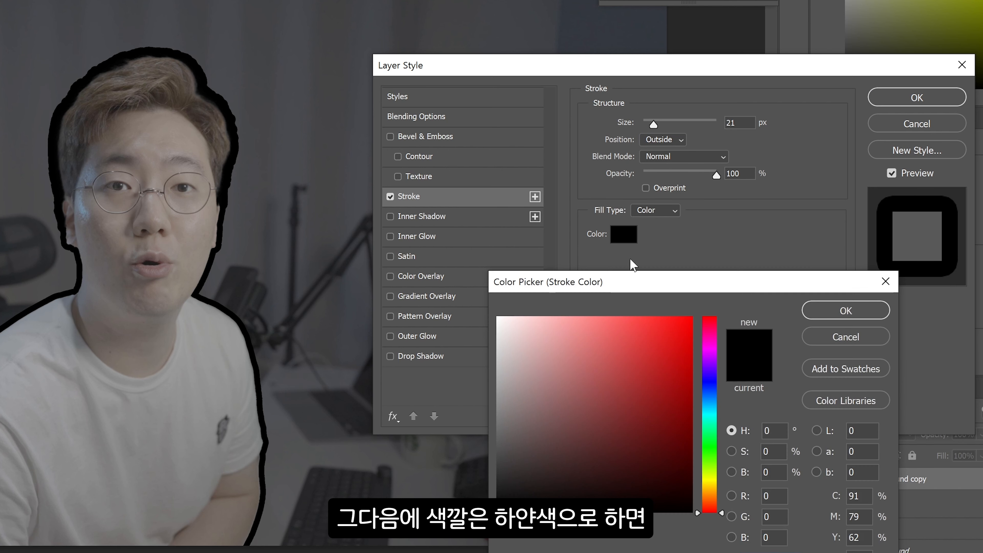
{"action": "left_click", "coordinate": [499, 319]}
{"action": "left_click", "coordinate": [846, 311]}
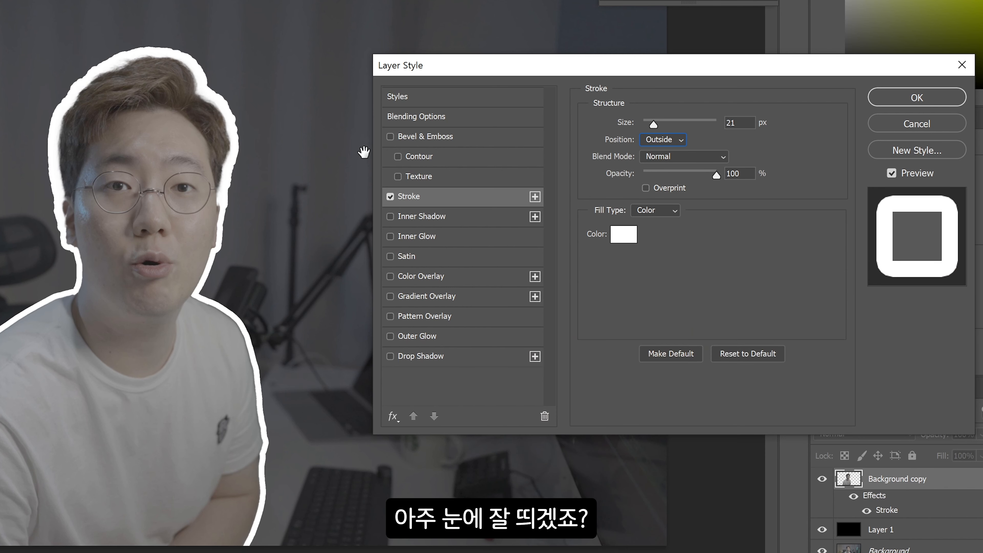
{"action": "mouse_move", "coordinate": [672, 125]}
{"action": "left_mouse_down"}
{"action": "mouse_move", "coordinate": [690, 131]}
{"action": "mouse_move", "coordinate": [661, 122]}
{"action": "left_mouse_up"}
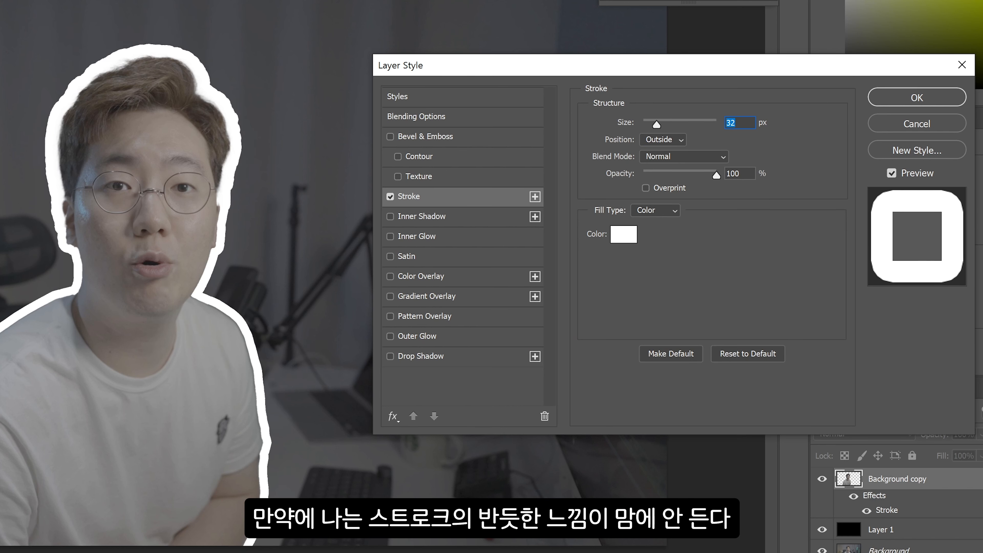
Replace the stroke with a solid white Outer Glow at 100% opacity, 11% spread and 79 px size
{"action": "left_click", "coordinate": [390, 196]}
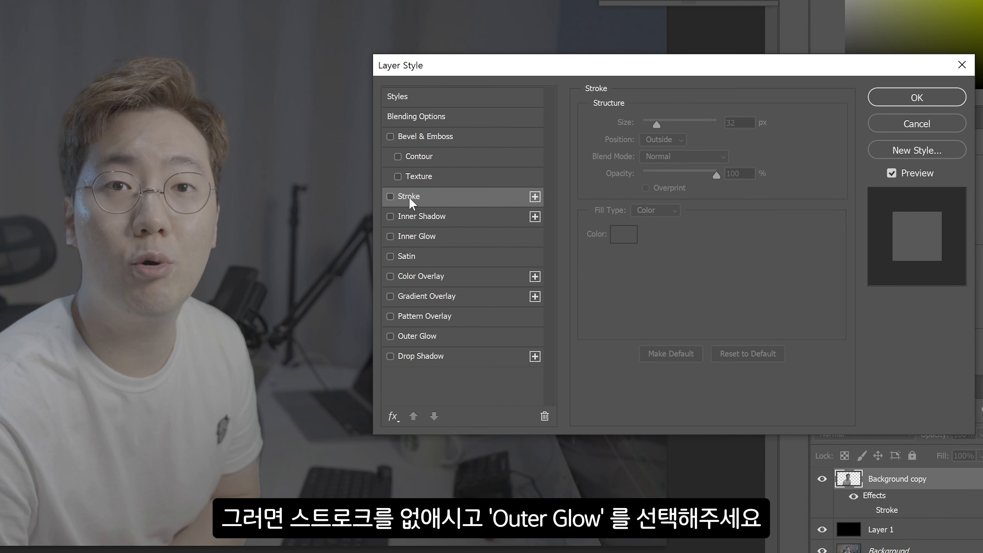
{"action": "left_click", "coordinate": [391, 335]}
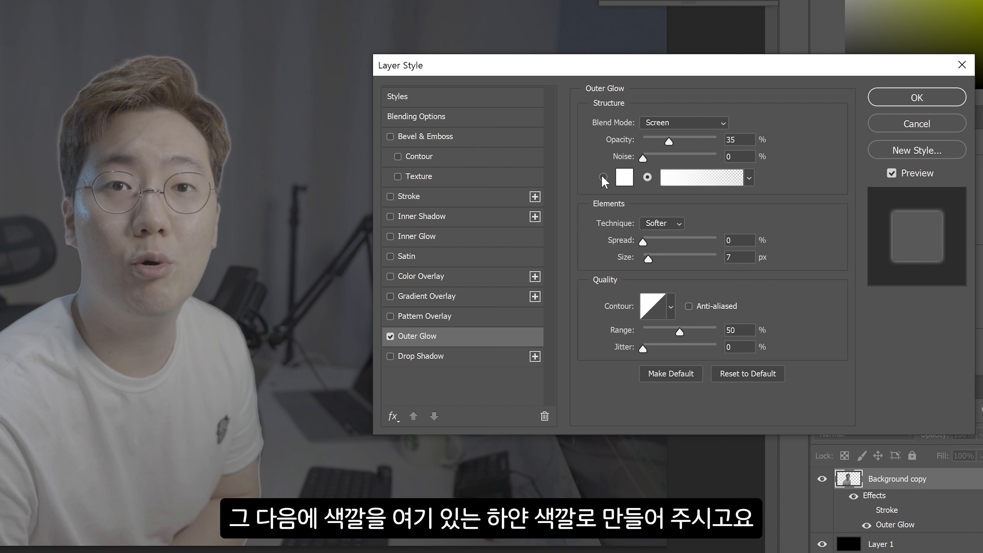
{"action": "left_click", "coordinate": [622, 177]}
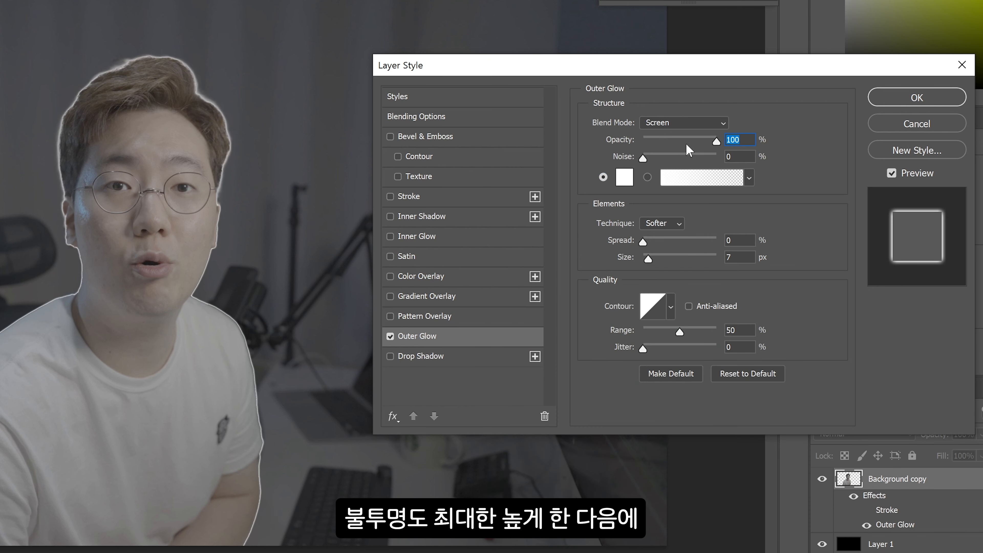
{"action": "left_click_drag", "start_coordinate": [690, 141], "coordinate": [735, 143]}
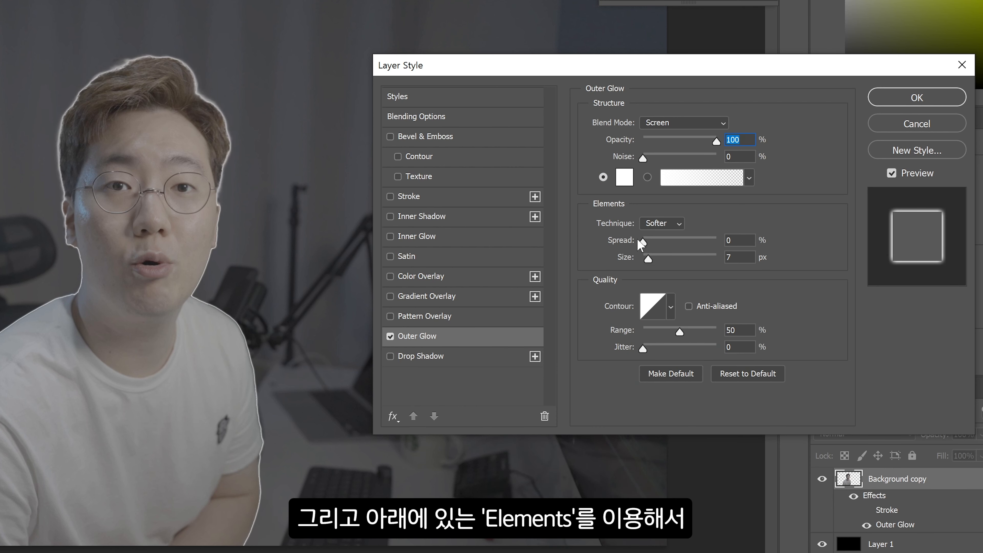
{"action": "left_click_drag", "start_coordinate": [644, 243], "coordinate": [670, 260]}
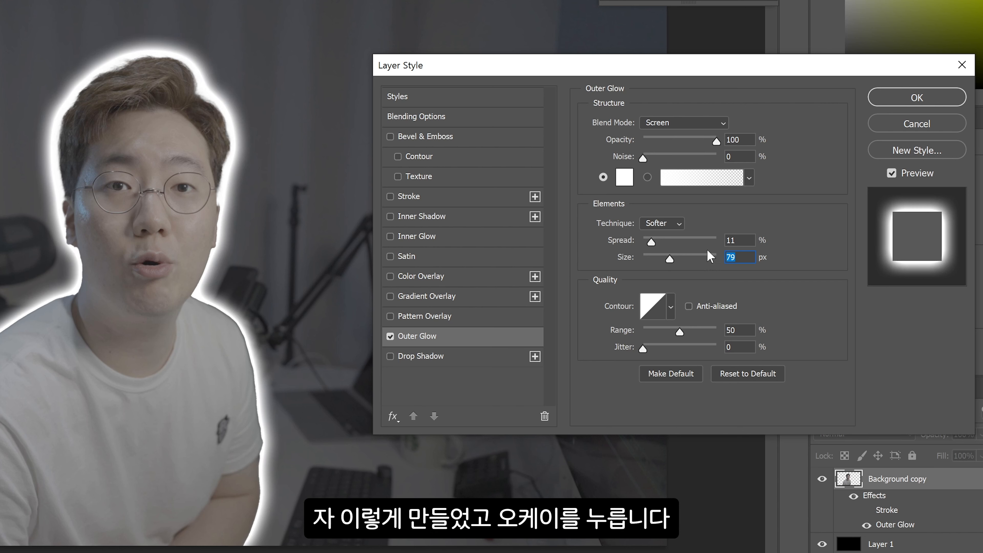
Apply the Outer Glow layer style to the cutout
{"action": "left_click", "coordinate": [931, 93]}
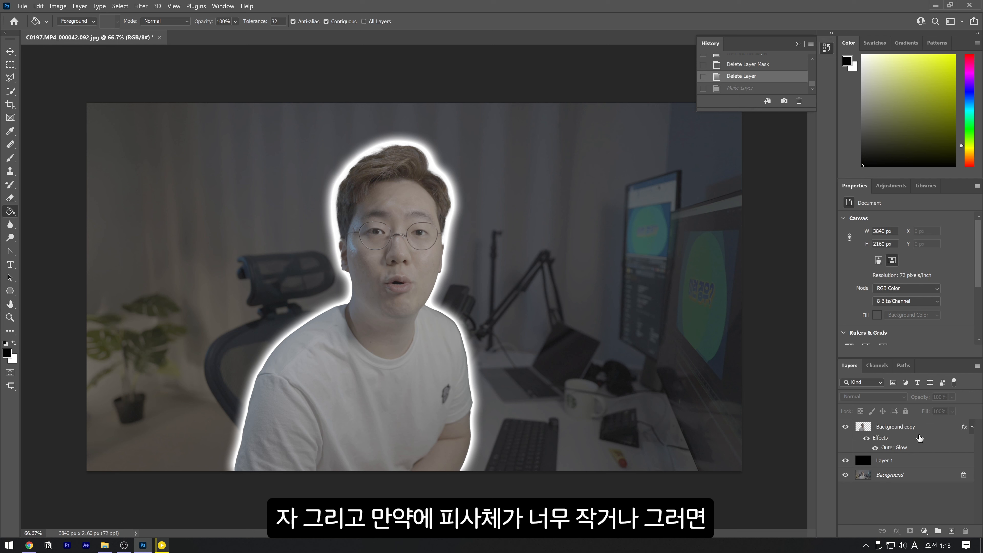
Try to enlarge and reposition the Background copy cutout with Free Transform
{"action": "left_click", "coordinate": [886, 427]}
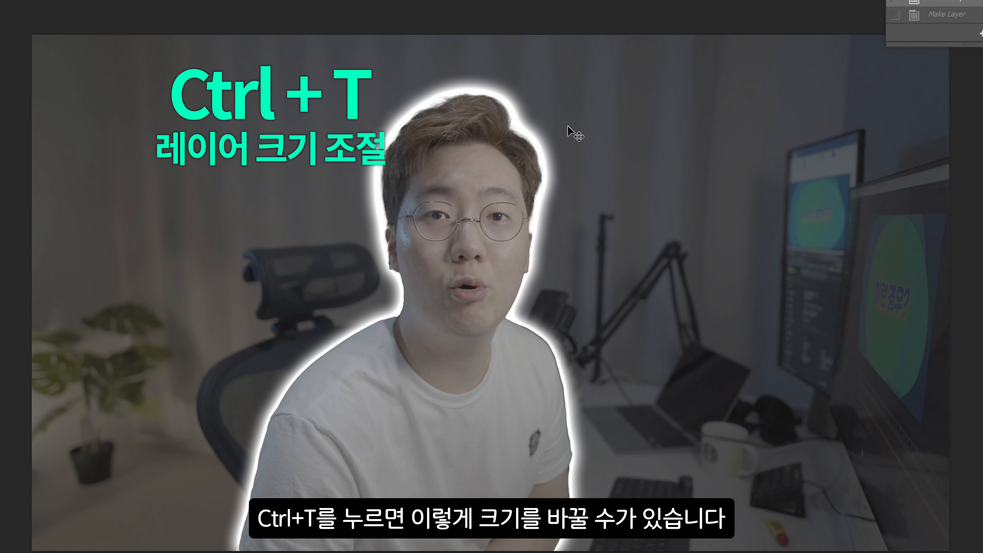
{"action": "key", "text": "ctrl+t"}
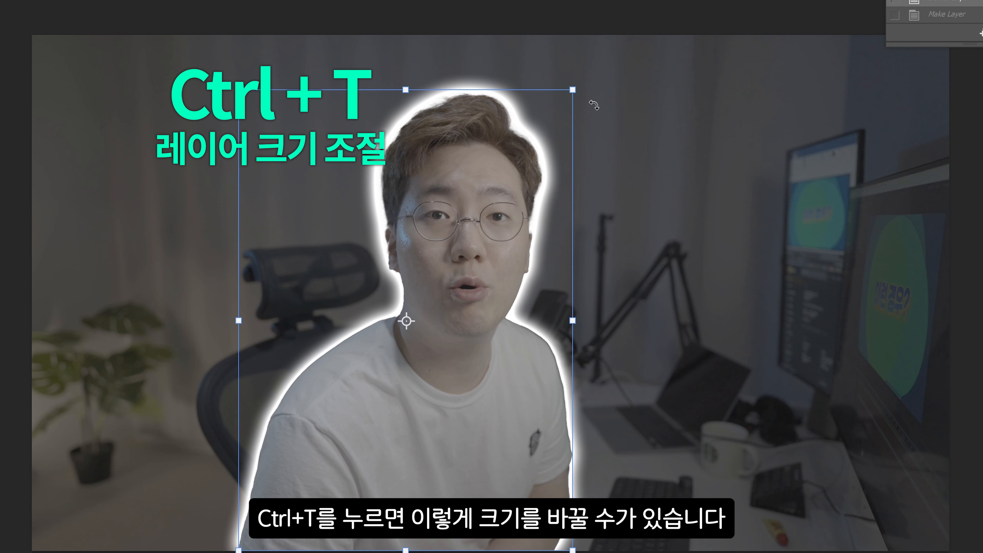
{"action": "left_click_drag", "start_coordinate": [577, 95], "coordinate": [658, 36]}
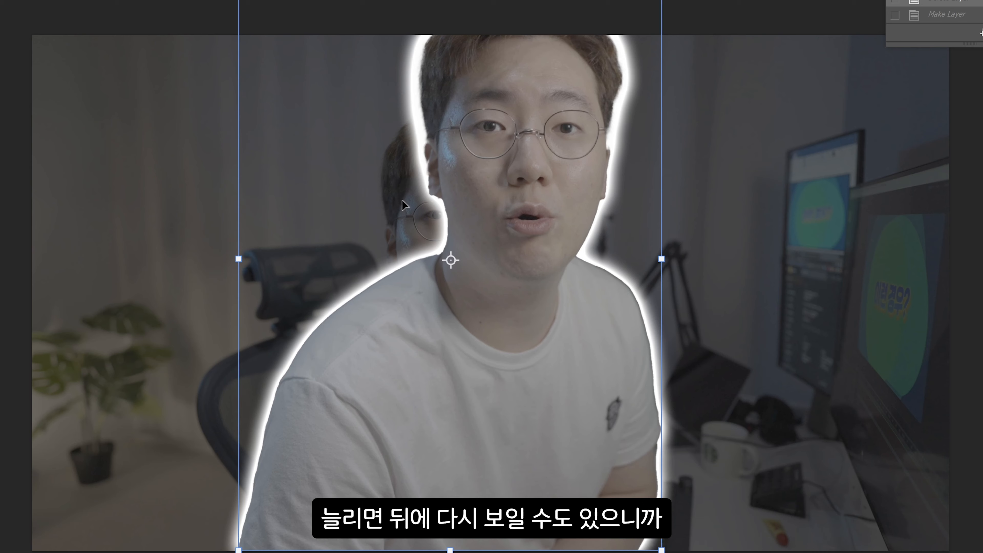
{"action": "left_click_drag", "start_coordinate": [562, 149], "coordinate": [502, 205]}
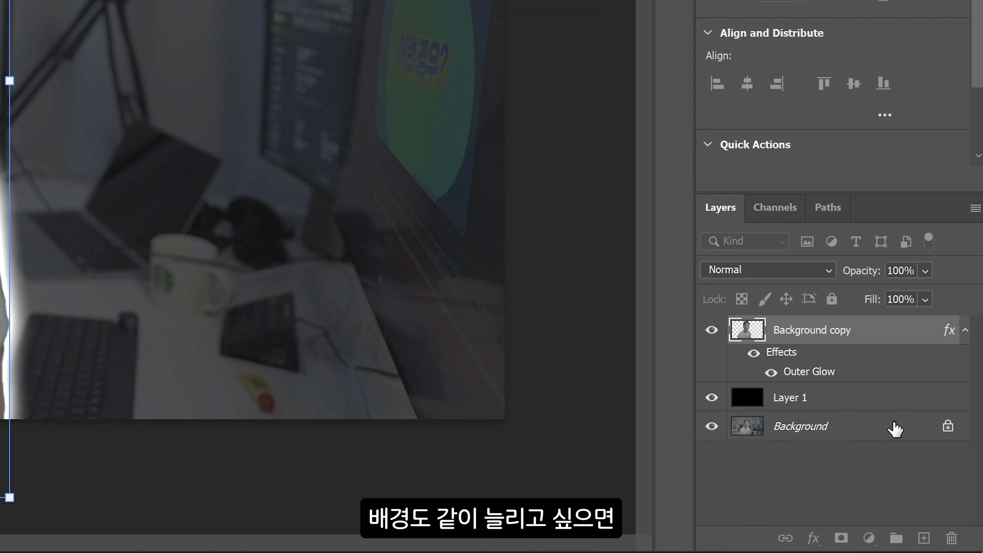
Try to free-transform the Background copy and Background layers together
{"action": "left_click", "coordinate": [864, 427], "text": "ctrl"}
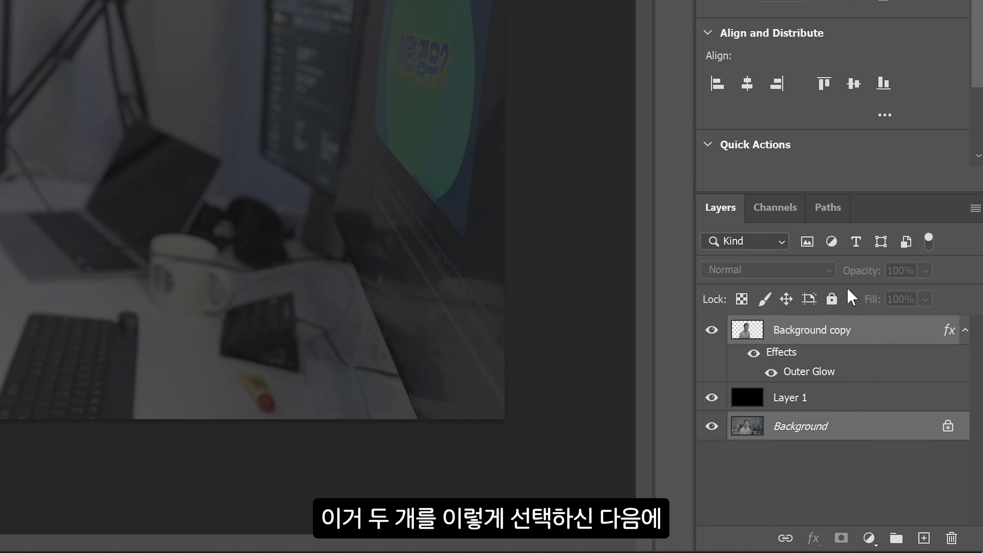
{"action": "key", "text": "ctrl+t"}
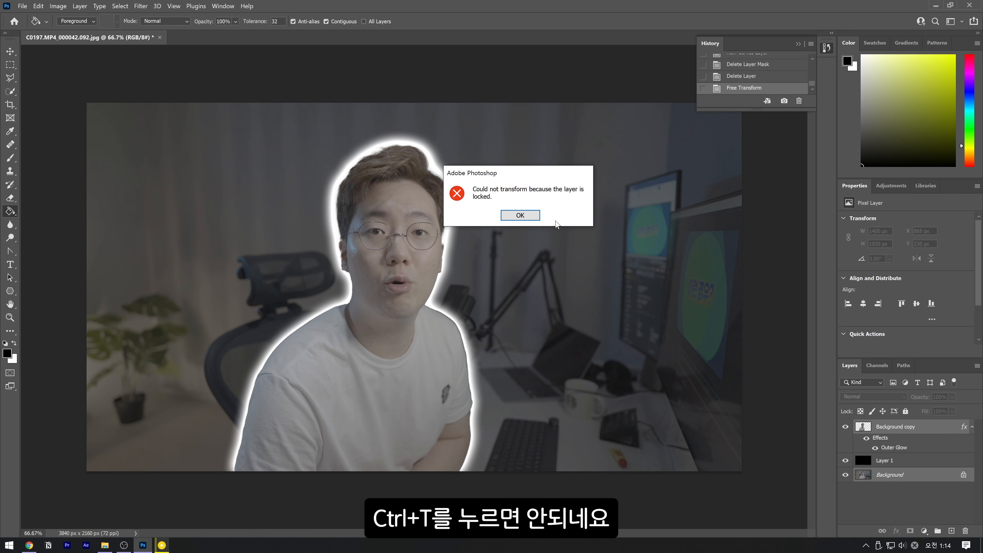
{"action": "left_click", "coordinate": [529, 215]}
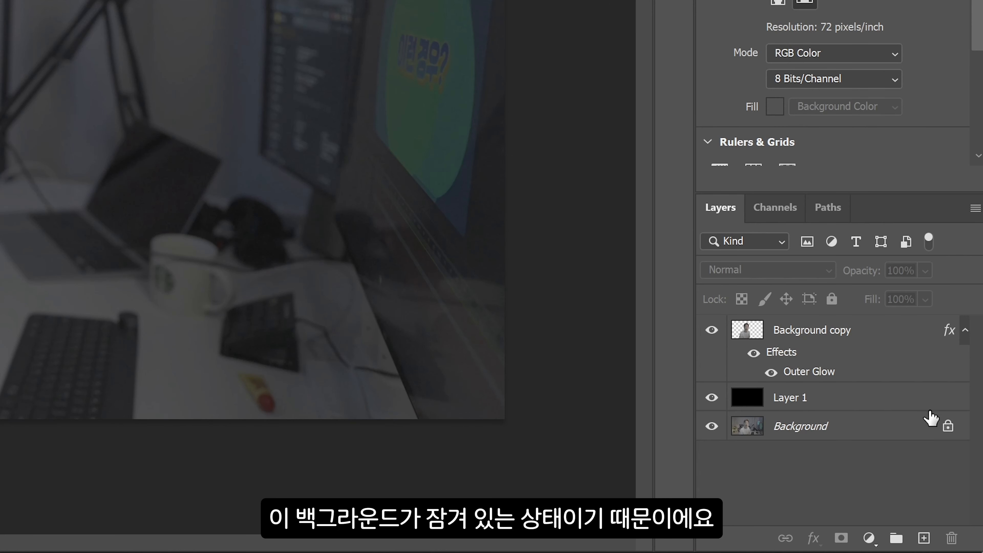
Unlock the Background layer, enlarge it together with the Background copy cutout and reposition both
{"action": "left_click", "coordinate": [948, 428]}
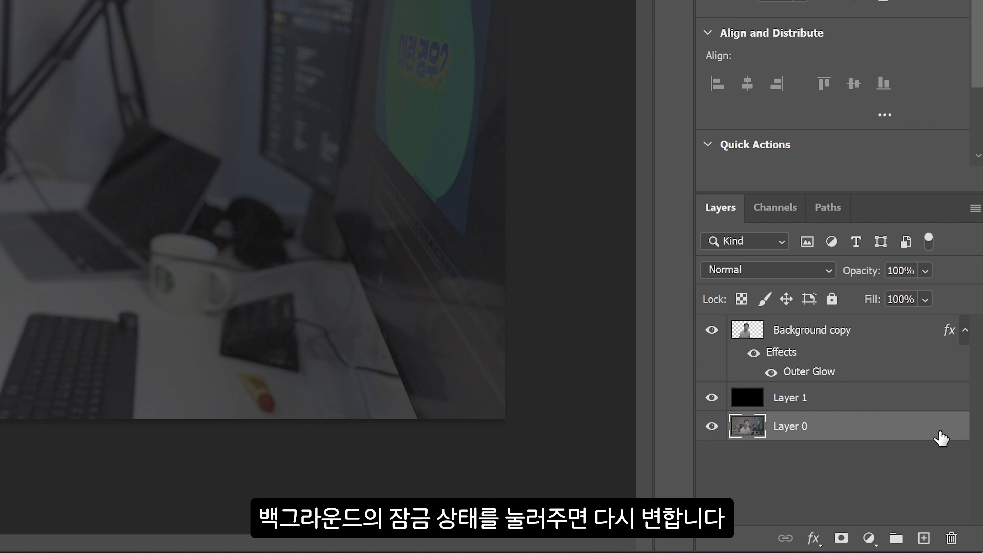
{"action": "left_click", "coordinate": [838, 333], "text": "ctrl"}
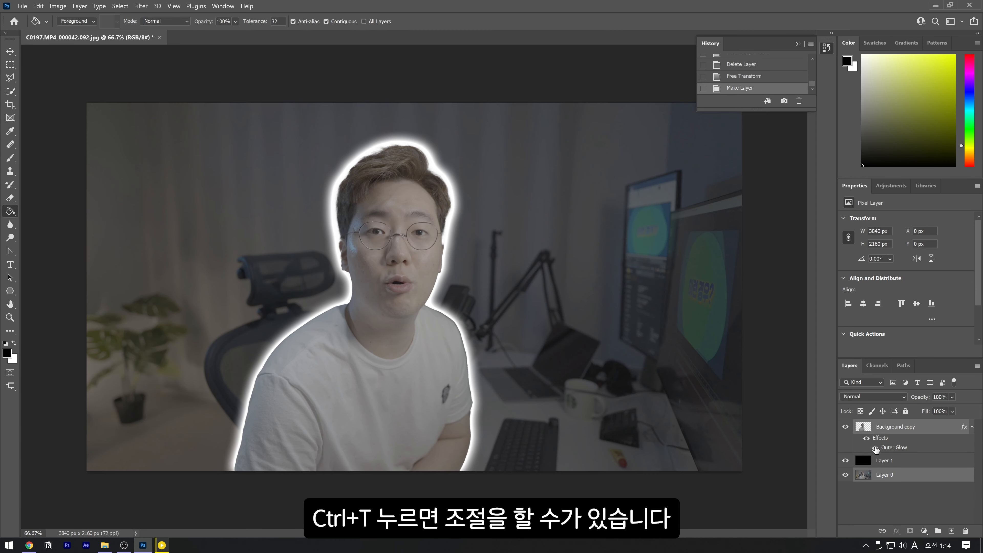
{"action": "key", "text": "ctrl+t"}
{"action": "left_click_drag", "start_coordinate": [87, 103], "coordinate": [29, 27]}
{"action": "left_click_drag", "start_coordinate": [385, 208], "coordinate": [477, 210]}
{"action": "key", "text": "Return"}
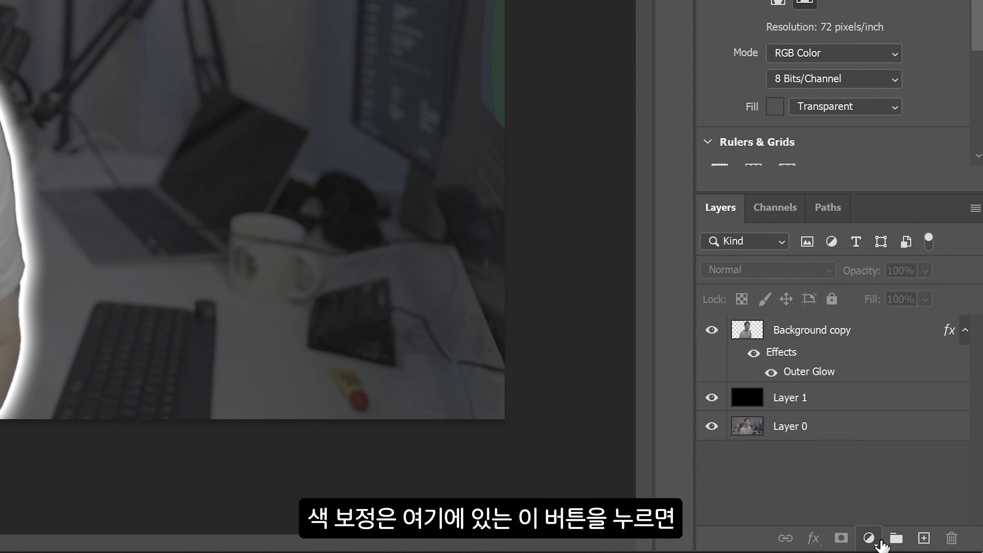
Add a Curves adjustment layer above the cutout and bend its RGB curve into an S-shape for stronger contrast
{"action": "left_click", "coordinate": [880, 542]}
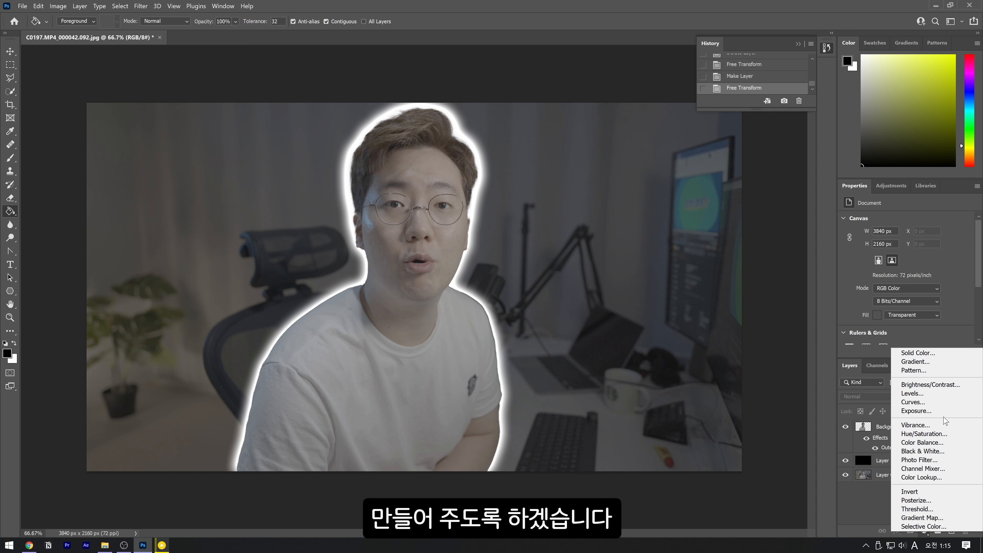
{"action": "left_click", "coordinate": [919, 403]}
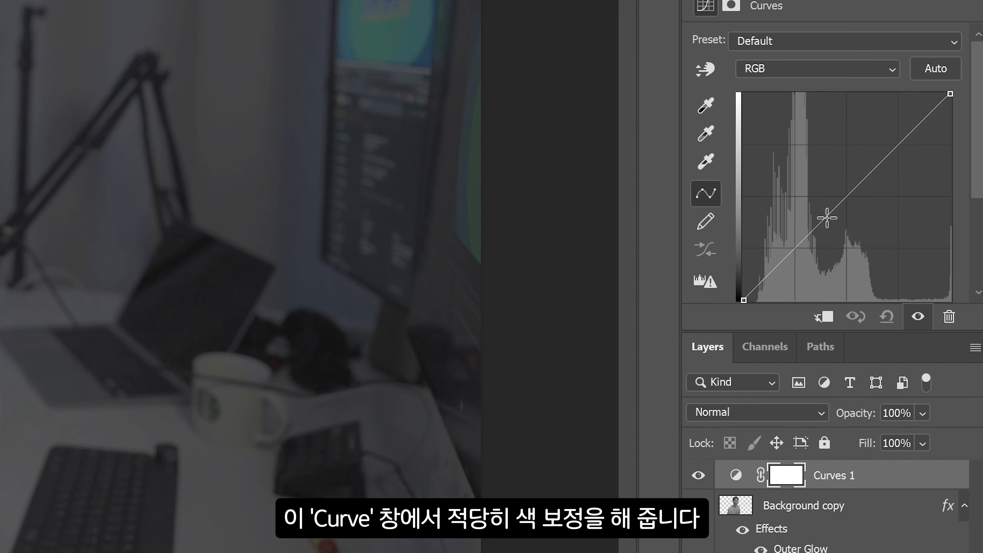
{"action": "left_click_drag", "start_coordinate": [896, 315], "coordinate": [896, 319]}
{"action": "left_click_drag", "start_coordinate": [805, 280], "coordinate": [811, 286]}
{"action": "left_click_drag", "start_coordinate": [869, 220], "coordinate": [852, 177]}
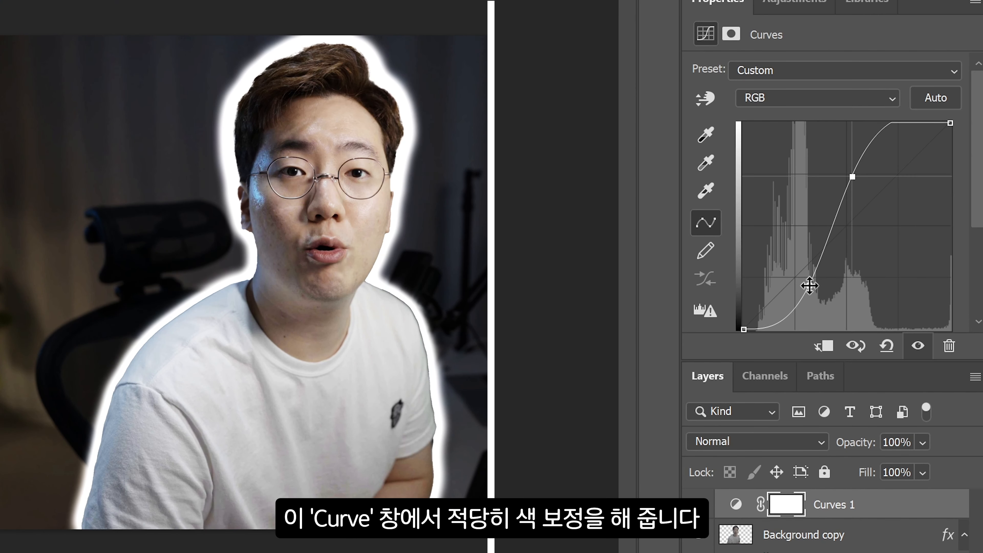
{"action": "left_click_drag", "start_coordinate": [812, 285], "coordinate": [801, 284]}
{"action": "left_click_drag", "start_coordinate": [853, 177], "coordinate": [846, 187]}
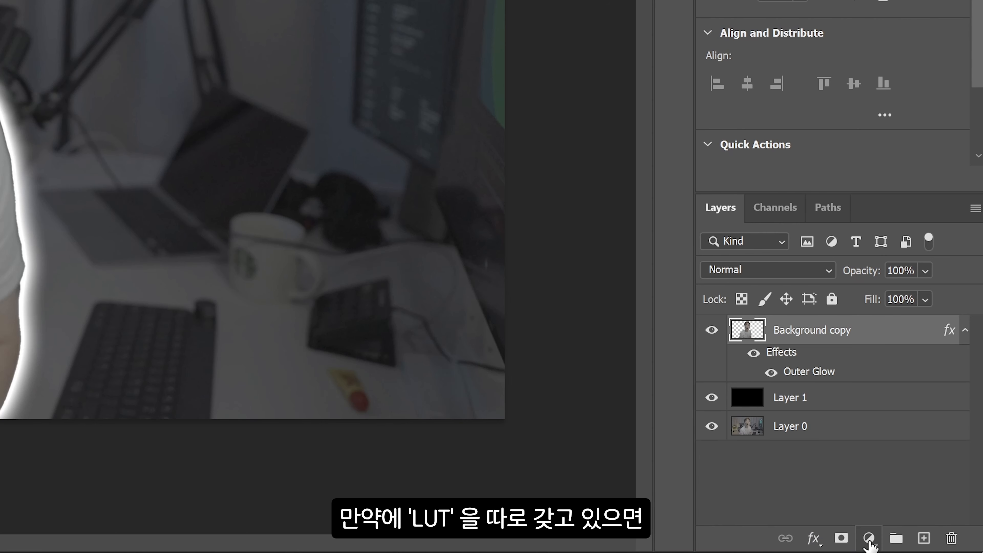
Add a Color Lookup adjustment layer above the Background copy and load a 3D LUT file into it
{"action": "left_click", "coordinate": [874, 537]}
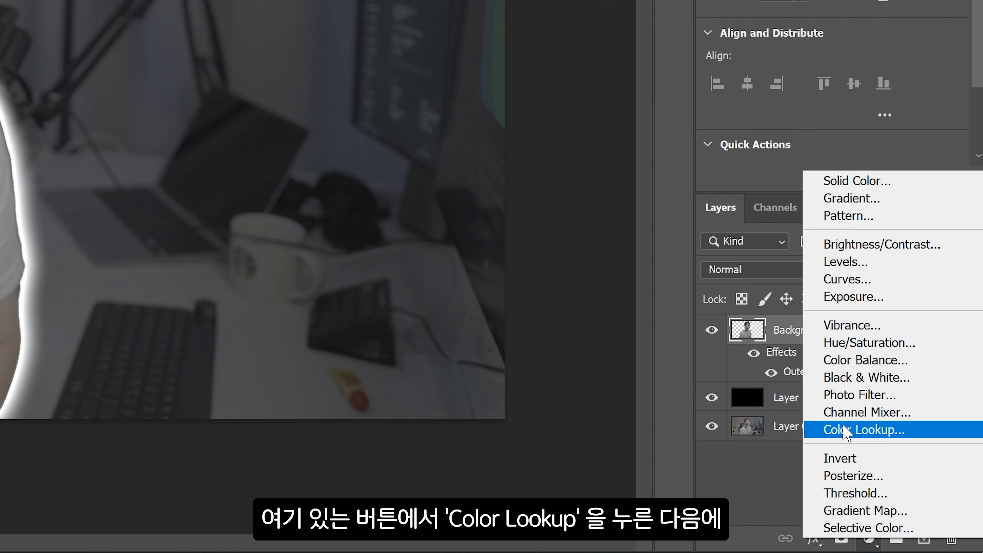
{"action": "left_click", "coordinate": [899, 430]}
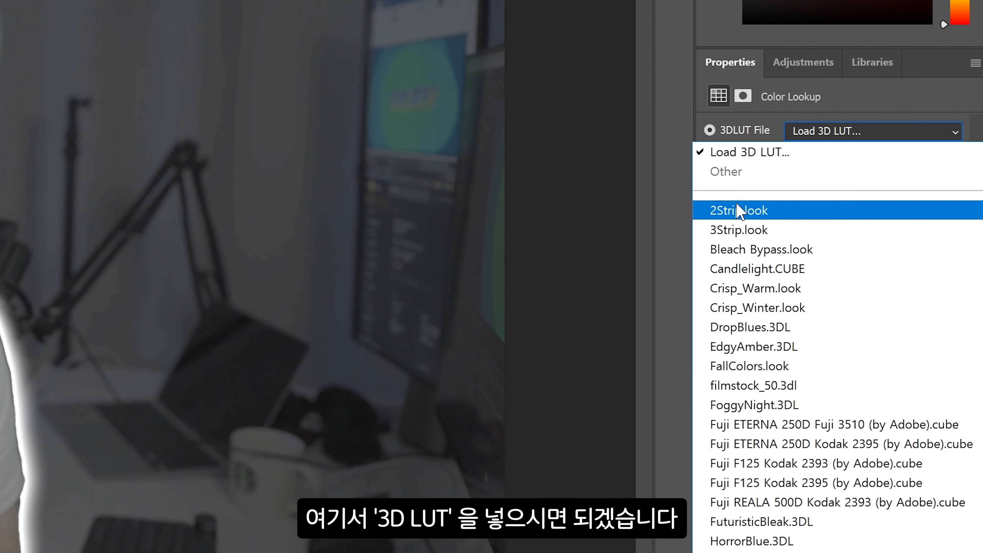
{"action": "left_click", "coordinate": [747, 153]}
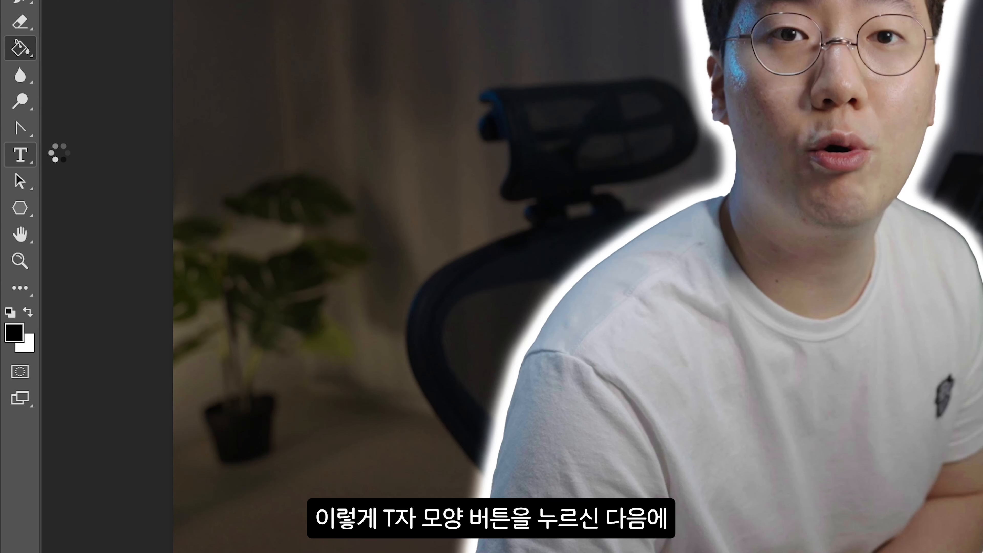
Add the horizontal text "썸네일" in the upper-left area of the image
{"action": "left_click", "coordinate": [10, 266]}
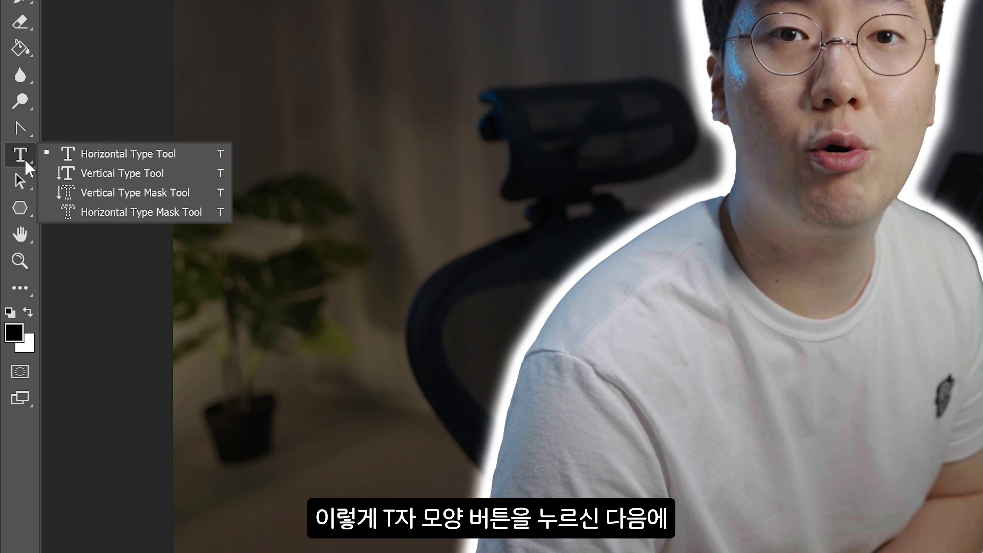
{"action": "left_click", "coordinate": [16, 153]}
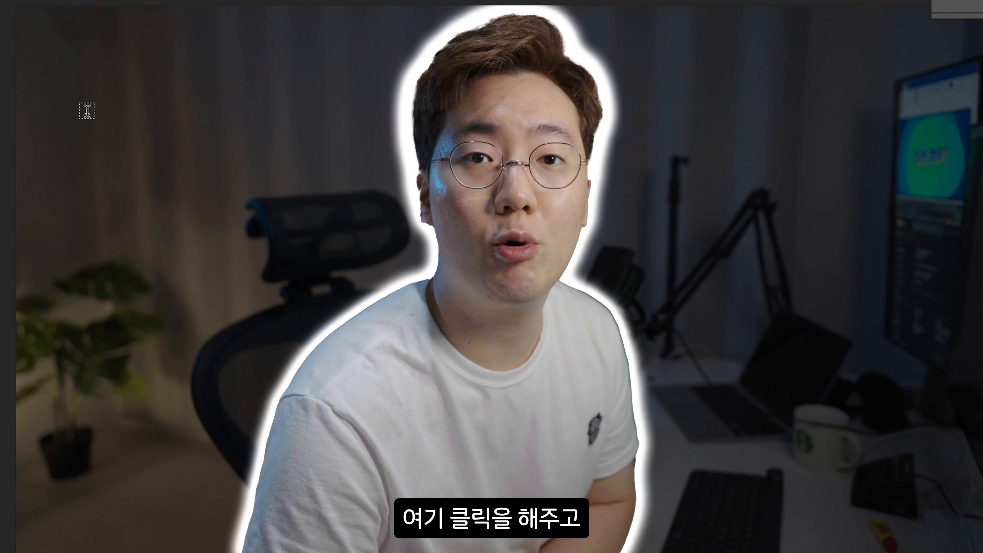
{"action": "left_click", "coordinate": [87, 111]}
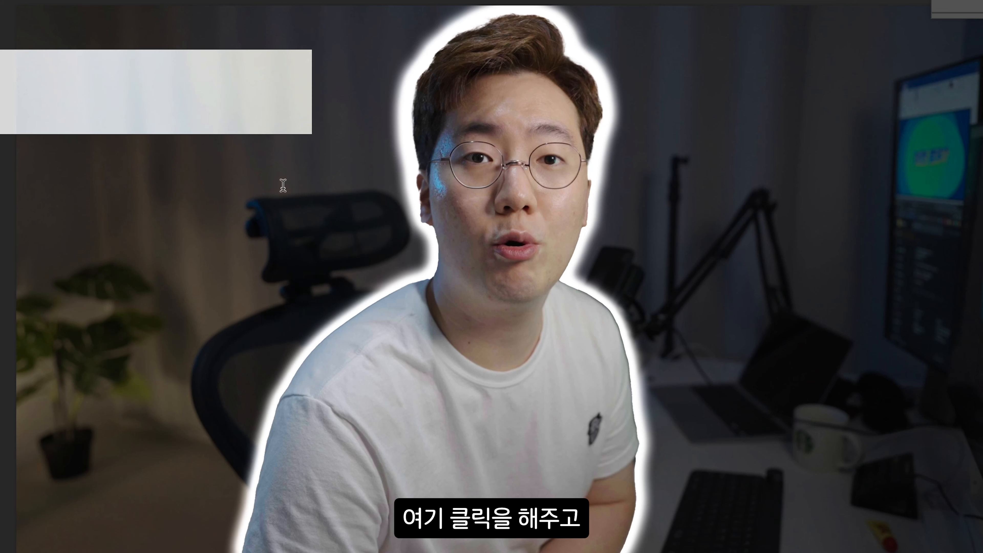
{"action": "type", "text": "썸네일"}
{"action": "left_click_drag", "start_coordinate": [107, 87], "coordinate": [175, 142]}
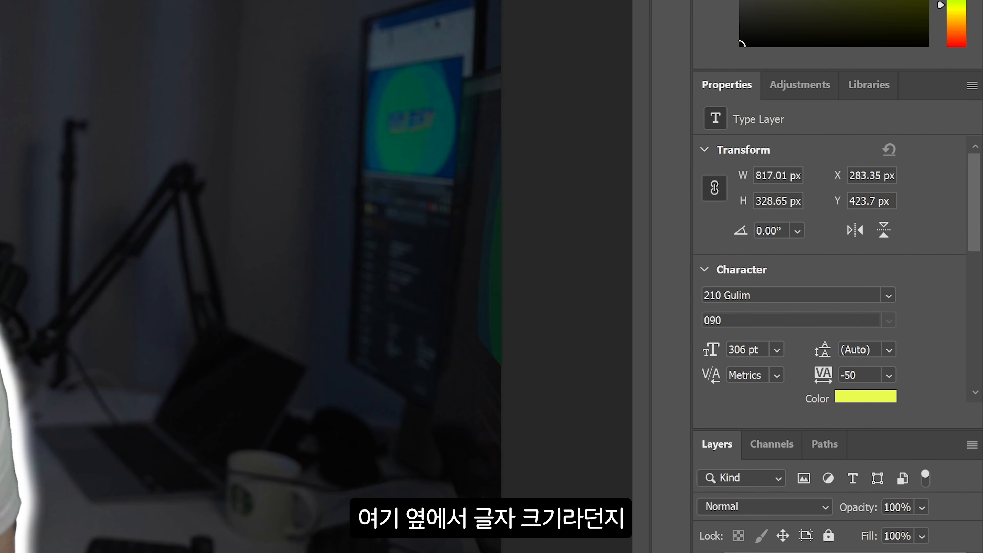
Enlarge the 썸네일 text to 560.72 pt and place it beside the man's head
{"action": "left_click_drag", "start_coordinate": [711, 350], "coordinate": [738, 350]}
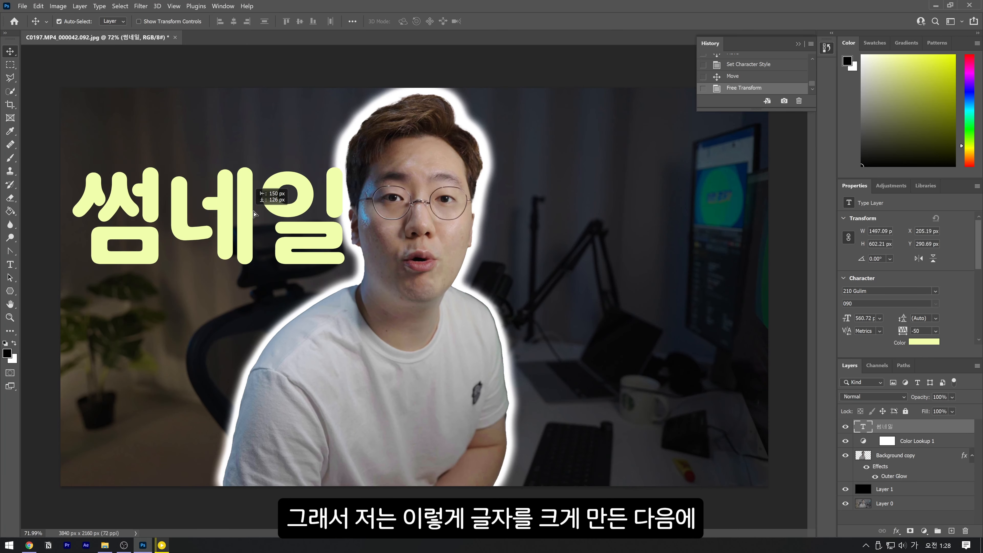
{"action": "mouse_move", "coordinate": [265, 189]}
{"action": "left_mouse_down"}
{"action": "mouse_move", "coordinate": [265, 171]}
{"action": "mouse_move", "coordinate": [270, 199]}
{"action": "mouse_move", "coordinate": [249, 194]}
{"action": "left_mouse_up"}
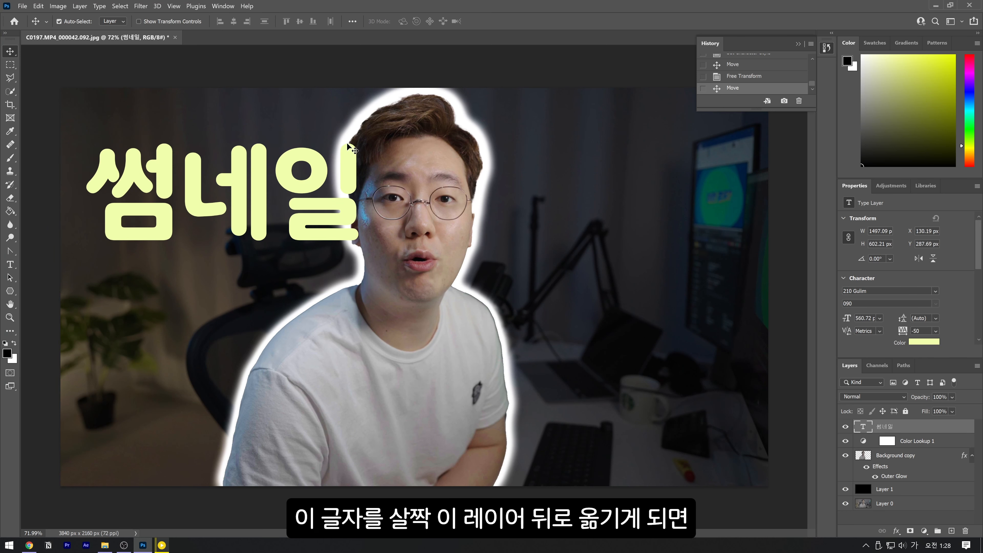
Place the 썸네일 text layer behind the Background copy cutout and move the text up toward the image's upper edge
{"action": "left_click_drag", "start_coordinate": [870, 458], "coordinate": [908, 484]}
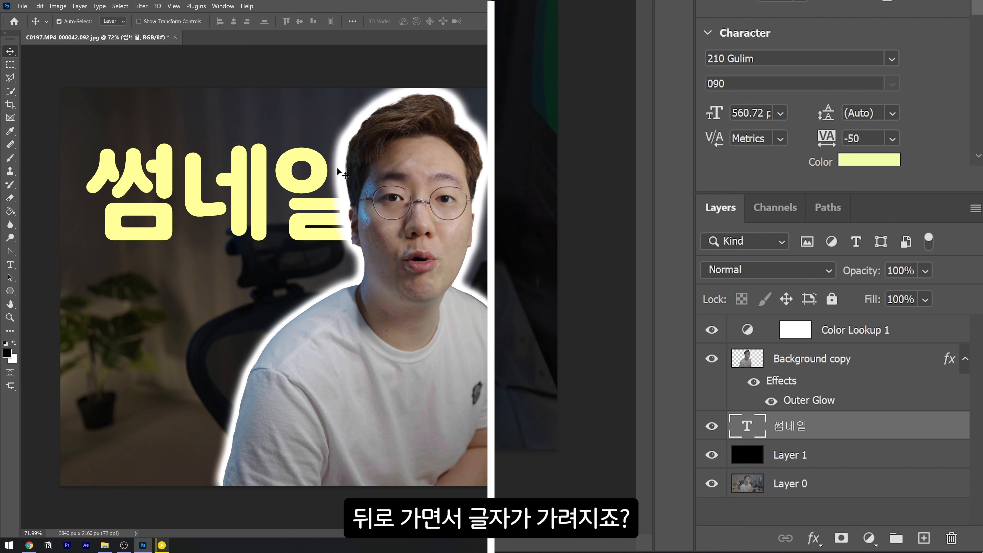
{"action": "left_click_drag", "start_coordinate": [298, 184], "coordinate": [284, 145]}
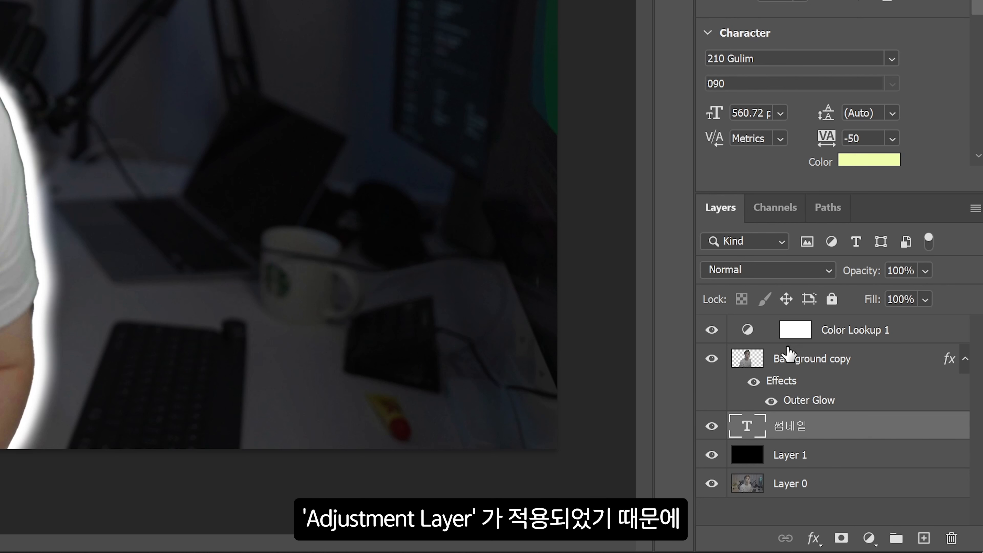
{"action": "left_click_drag", "start_coordinate": [794, 433], "coordinate": [872, 441]}
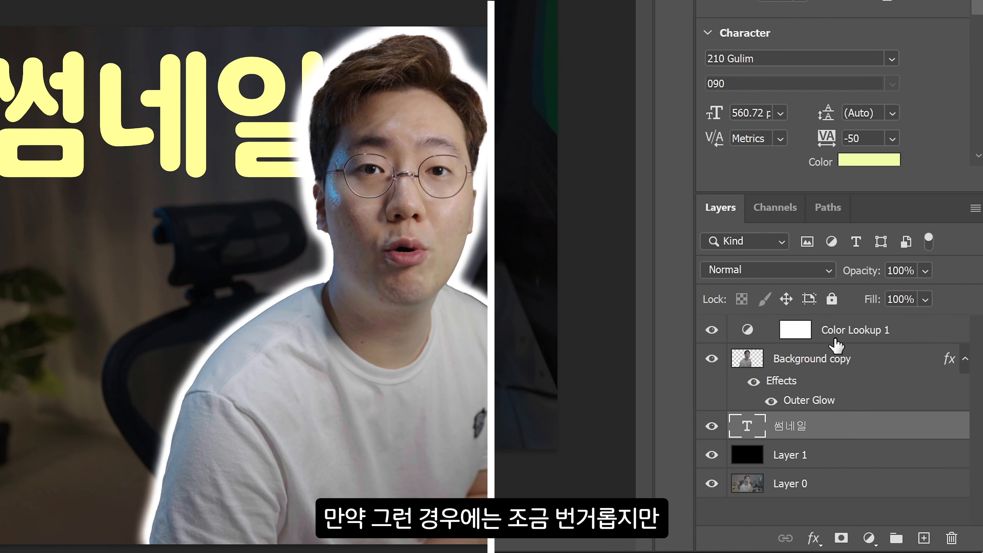
Clip the Color Lookup 1 adjustment to the Background copy layer with a clipping mask
{"action": "left_click", "coordinate": [834, 340]}
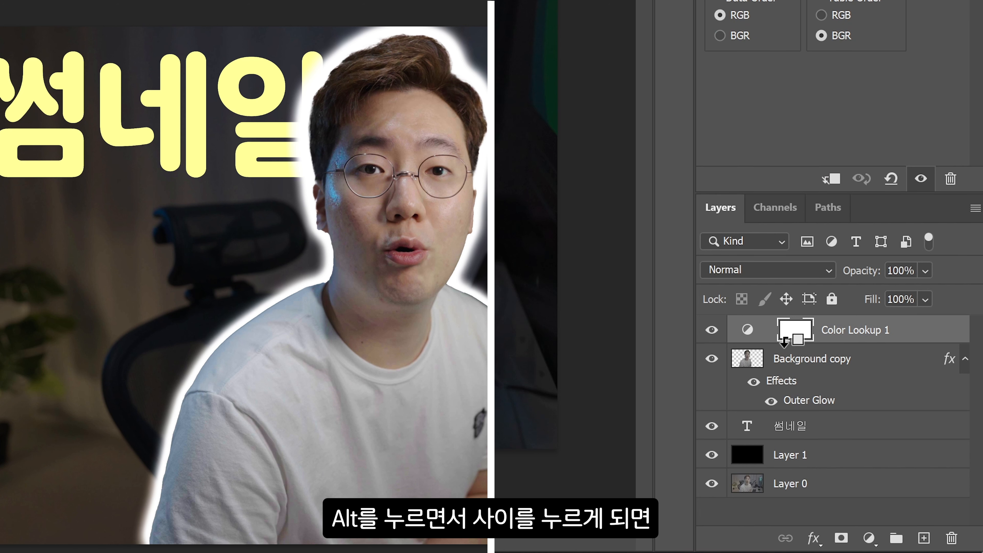
{"action": "left_click", "coordinate": [773, 340], "text": "alt"}
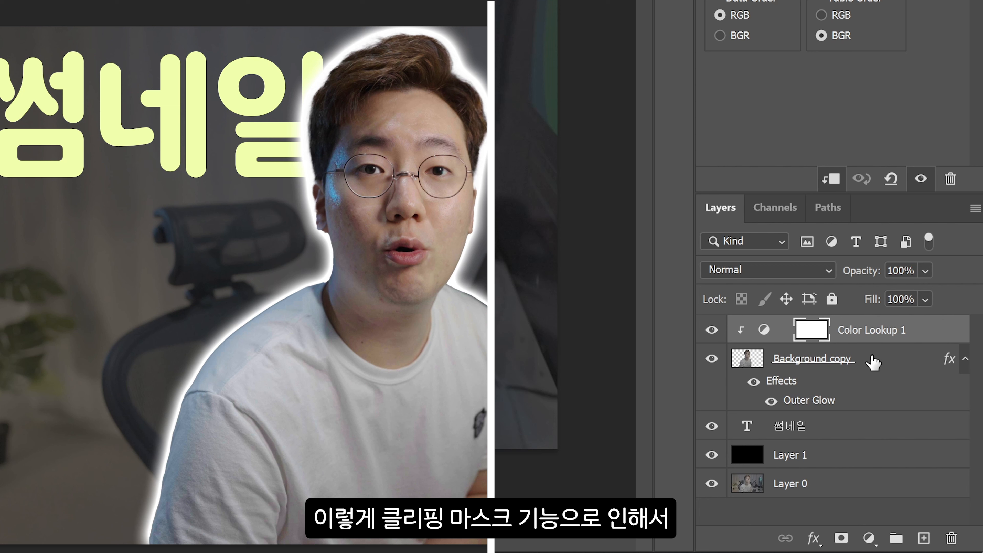
{"action": "left_click", "coordinate": [751, 359]}
Duplicate the Color Lookup 1 adjustment and place the copy directly above Layer 0
{"action": "left_click", "coordinate": [763, 329]}
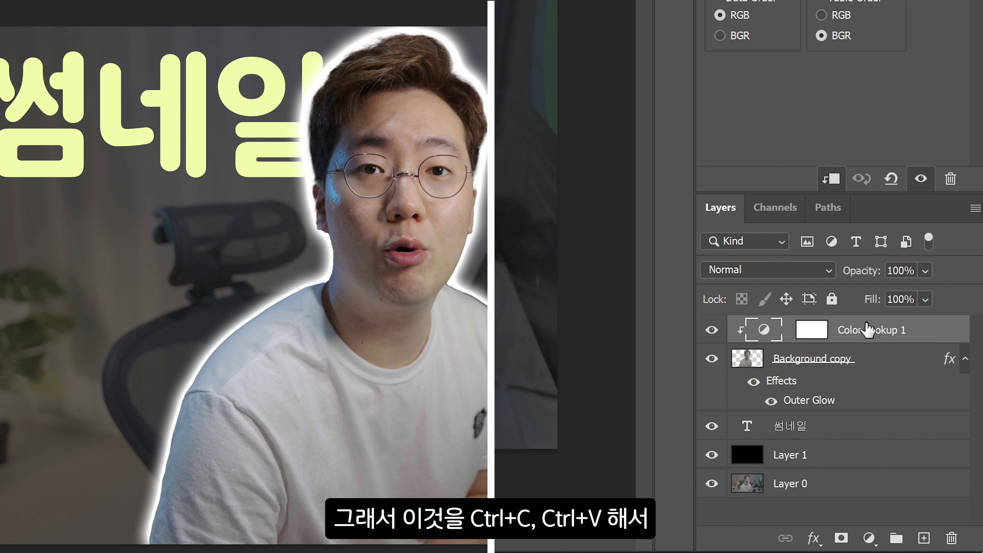
{"action": "key", "text": "ctrl+c"}
{"action": "key", "text": "ctrl+v"}
{"action": "left_click_drag", "start_coordinate": [861, 343], "coordinate": [792, 517]}
{"action": "left_click", "coordinate": [792, 512]}
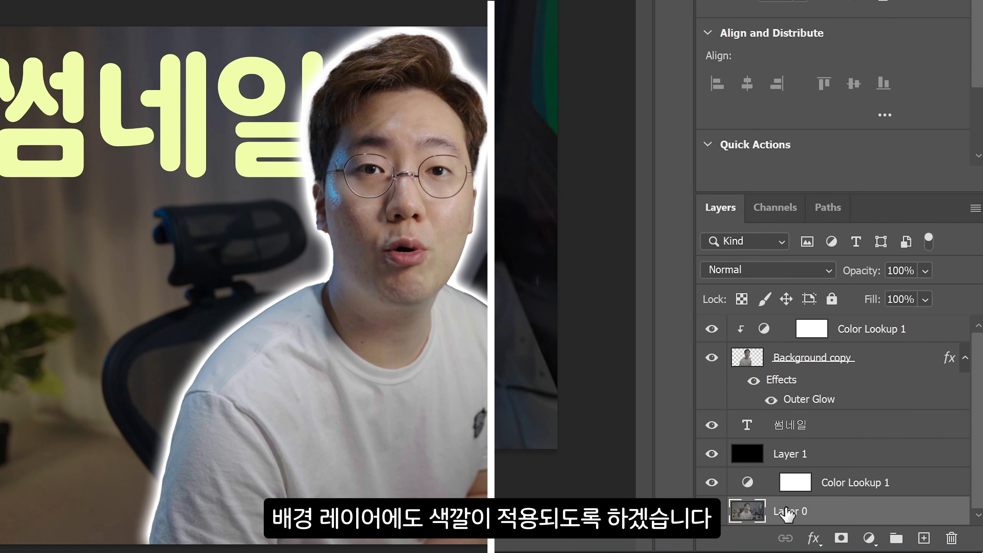
Nudge the 썸네일 text about 17 px down in the image
{"action": "left_click", "coordinate": [807, 464]}
{"action": "left_click", "coordinate": [848, 492]}
{"action": "left_click", "coordinate": [823, 518]}
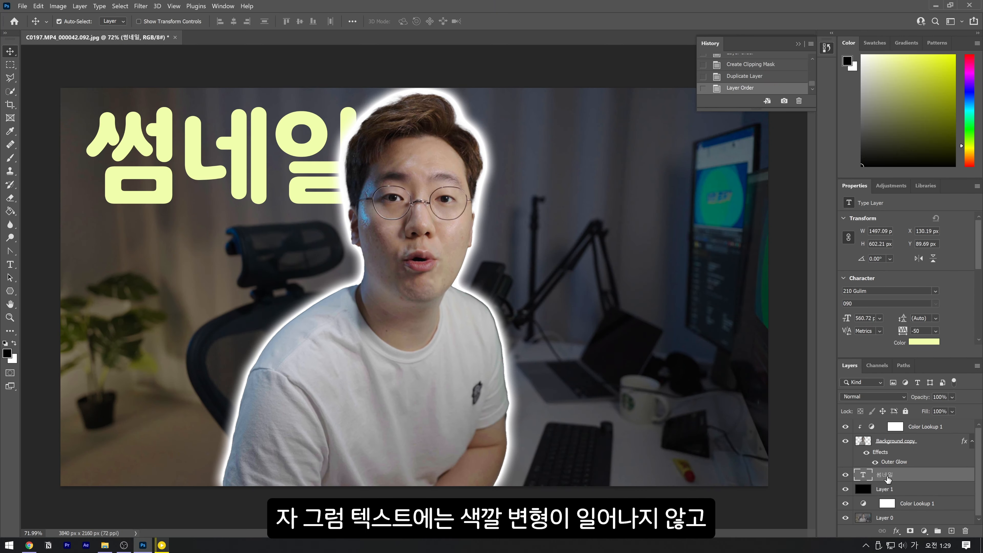
{"action": "mouse_move", "coordinate": [888, 480]}
{"action": "left_mouse_down"}
{"action": "mouse_move", "coordinate": [897, 427]}
{"action": "mouse_move", "coordinate": [902, 487]}
{"action": "left_mouse_up"}
{"action": "mouse_move", "coordinate": [279, 139]}
{"action": "left_mouse_down"}
{"action": "mouse_move", "coordinate": [267, 147]}
{"action": "mouse_move", "coordinate": [279, 143]}
{"action": "left_mouse_up"}
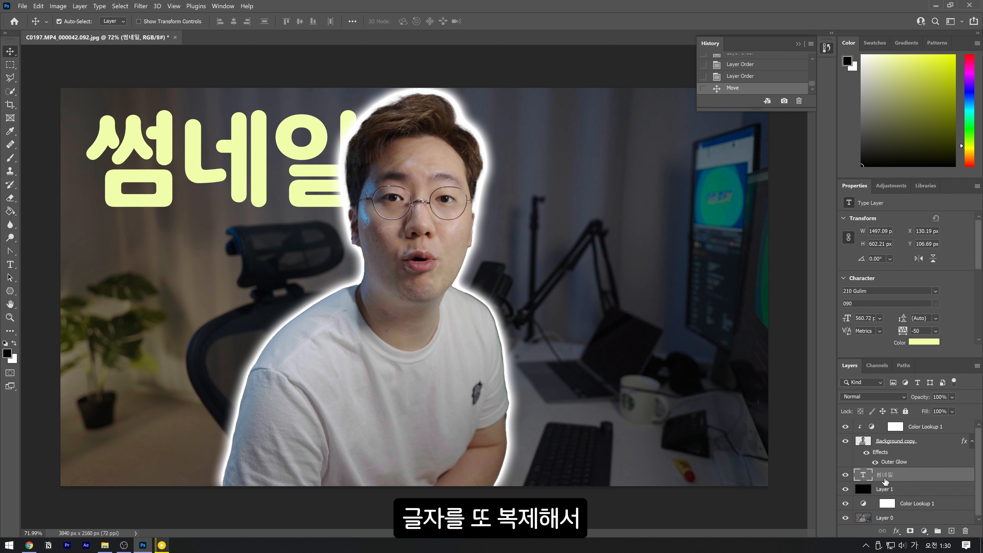
Duplicate the 썸네일 text layer and place the copy below the original text
{"action": "key", "text": "ctrl+j"}
{"action": "left_click_drag", "start_coordinate": [128, 141], "coordinate": [127, 258]}
{"action": "left_click_drag", "start_coordinate": [127, 258], "coordinate": [126, 258]}
Replace the wording of the duplicated text with "5분컷!"
{"action": "double_click", "coordinate": [238, 286]}
{"action": "type", "text": "5"}
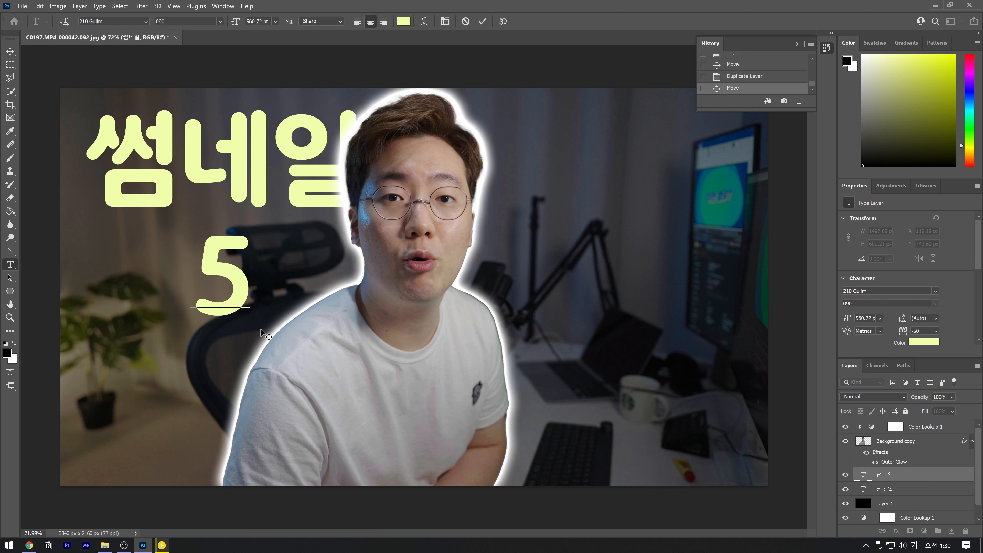
{"action": "type", "text": "ㅂㅜㄴ컷!"}
{"action": "key", "text": "ctrl+Return"}
{"action": "key", "text": "v"}
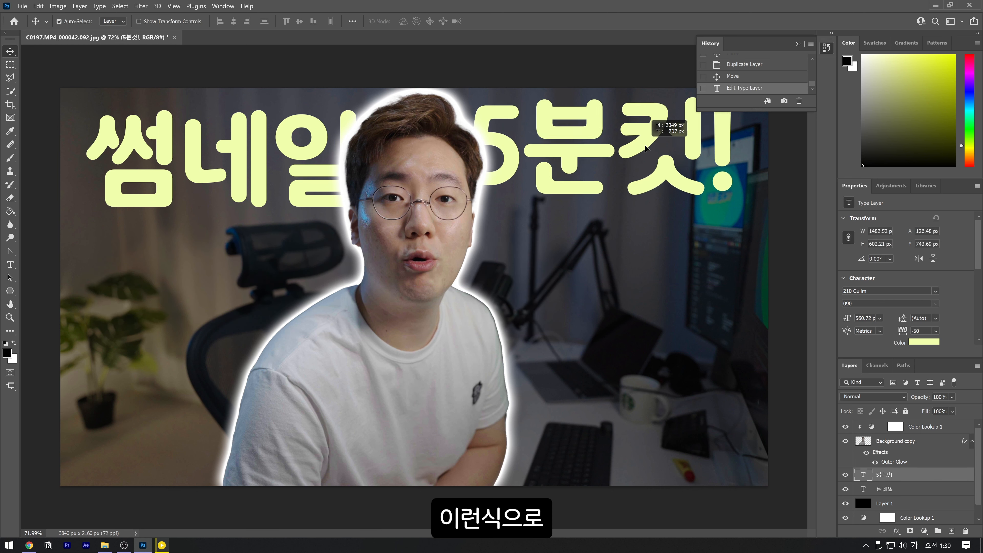